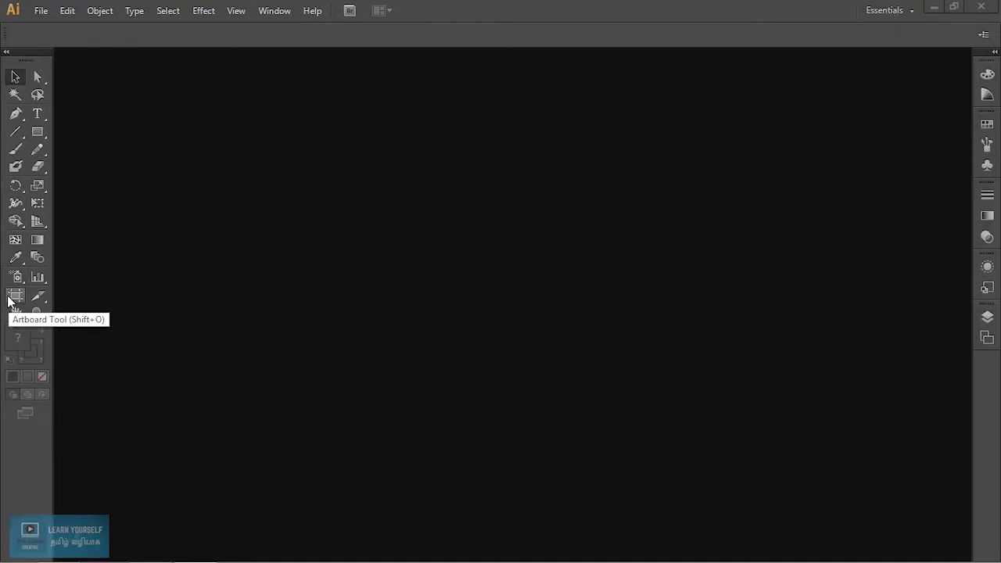
Create a new Print-profile A4 document in landscape orientation.
{"action": "left_click", "coordinate": [41, 11]}
{"action": "left_click", "coordinate": [62, 26]}
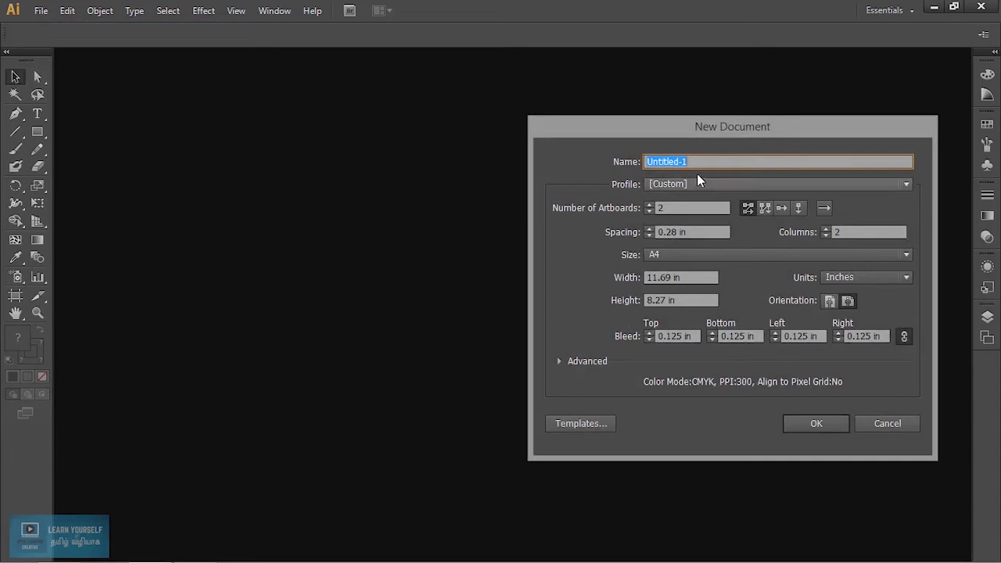
{"action": "left_click_drag", "start_coordinate": [693, 126], "coordinate": [350, 100]}
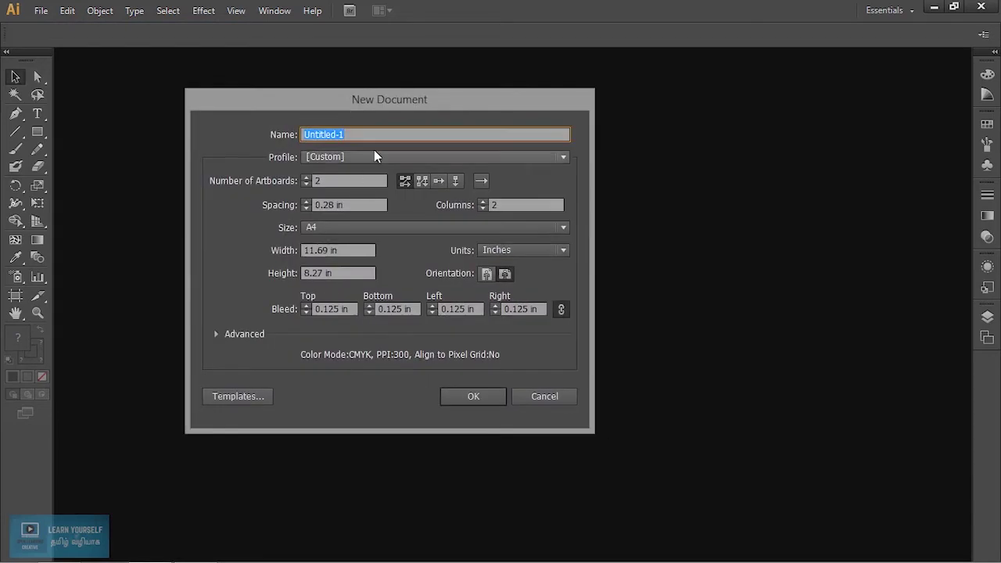
{"action": "left_click", "coordinate": [375, 157]}
{"action": "left_click", "coordinate": [369, 194]}
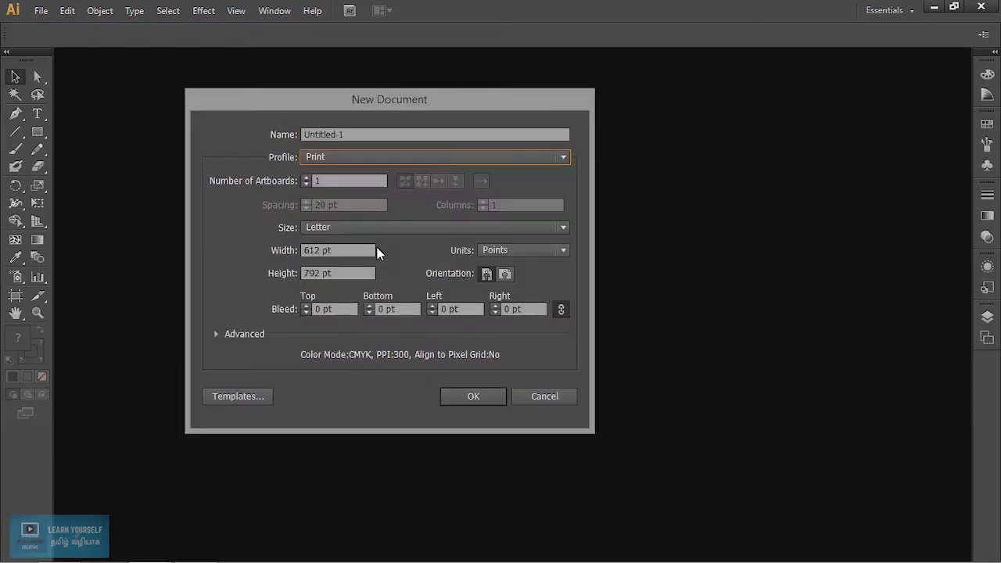
{"action": "left_click", "coordinate": [380, 229]}
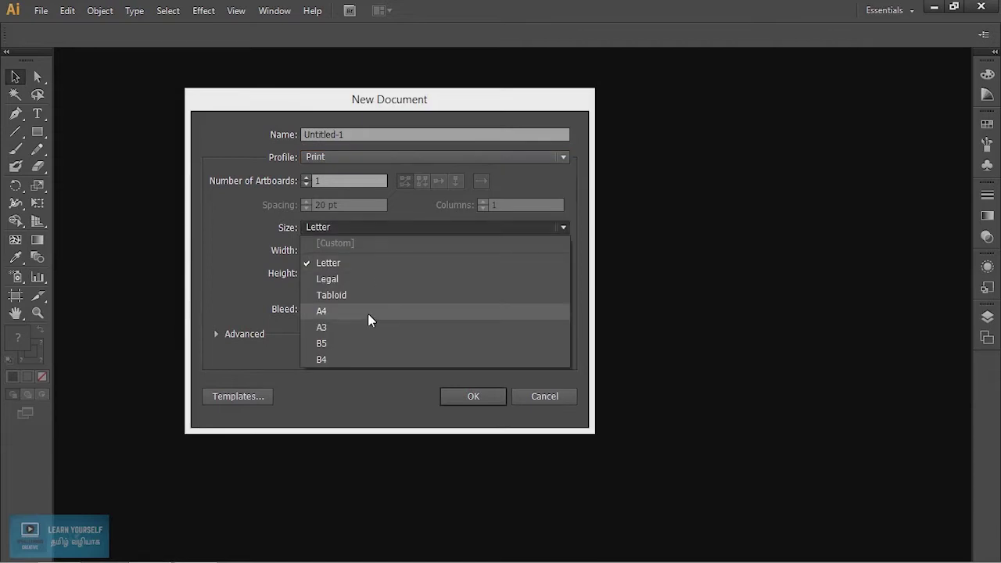
{"action": "left_click", "coordinate": [368, 313]}
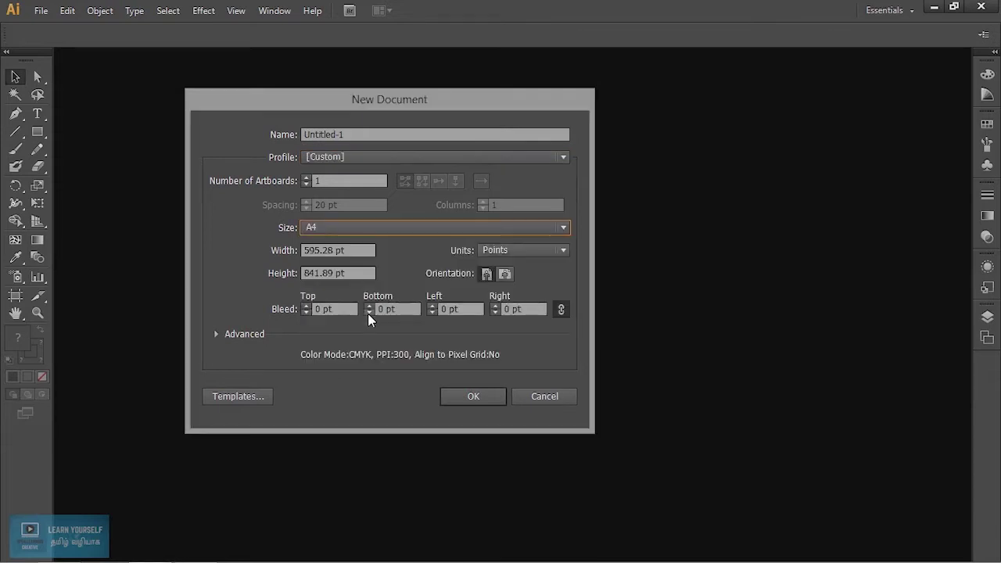
{"action": "left_click", "coordinate": [505, 275]}
{"action": "left_click", "coordinate": [489, 395]}
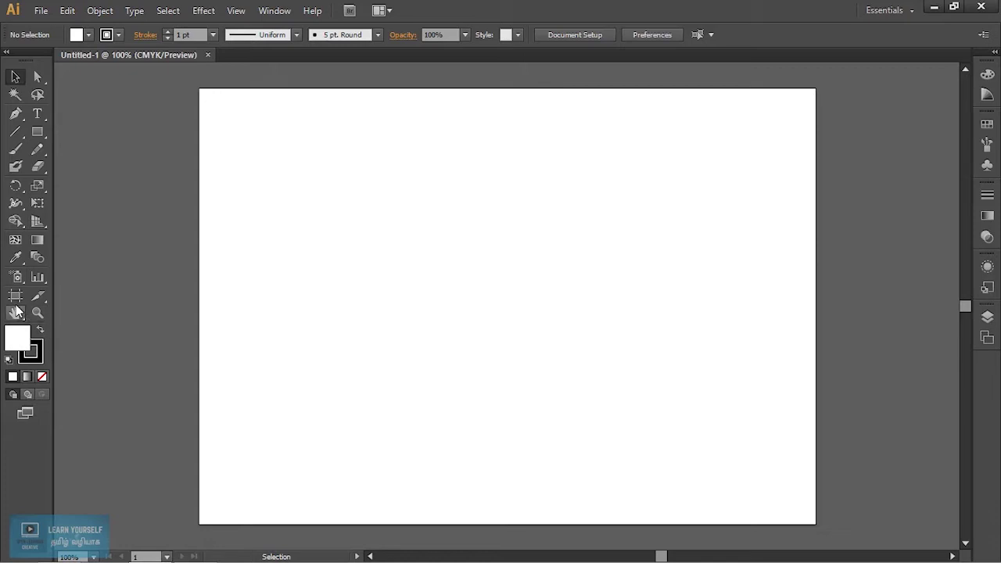
With the Artboard tool, drag a copy of Artboard 1 to its right, creating Artboard 1 copy.
{"action": "left_click", "coordinate": [15, 295]}
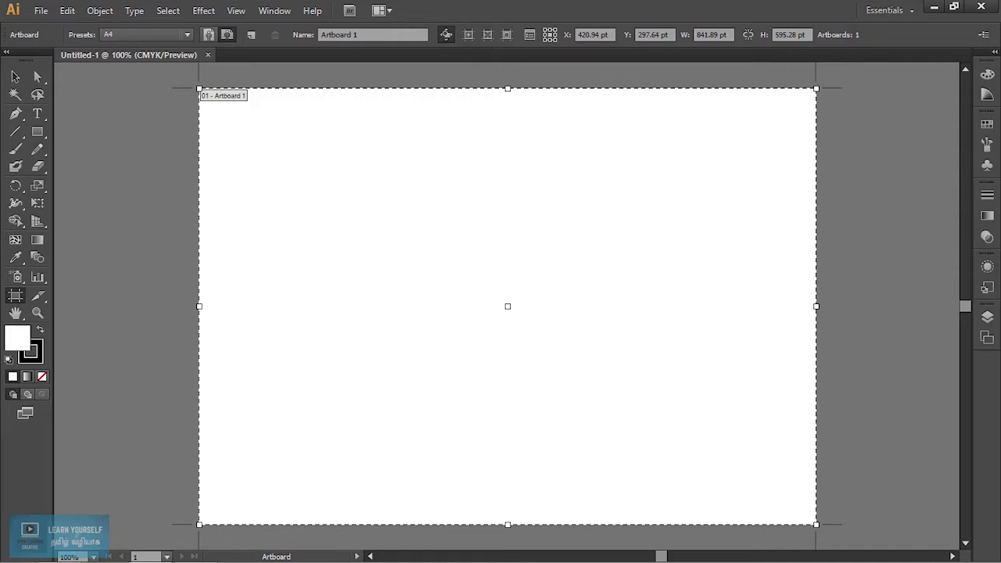
{"action": "scroll", "coordinate": [347, 227], "scroll_direction": "down", "scroll_amount": 3, "text": "alt"}
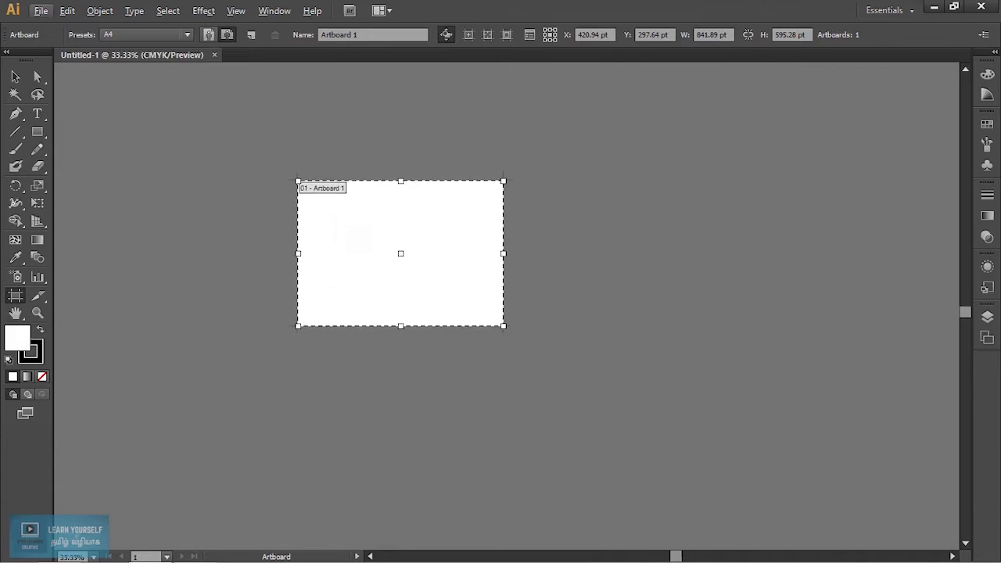
{"action": "left_click_drag", "start_coordinate": [401, 253], "coordinate": [665, 253]}
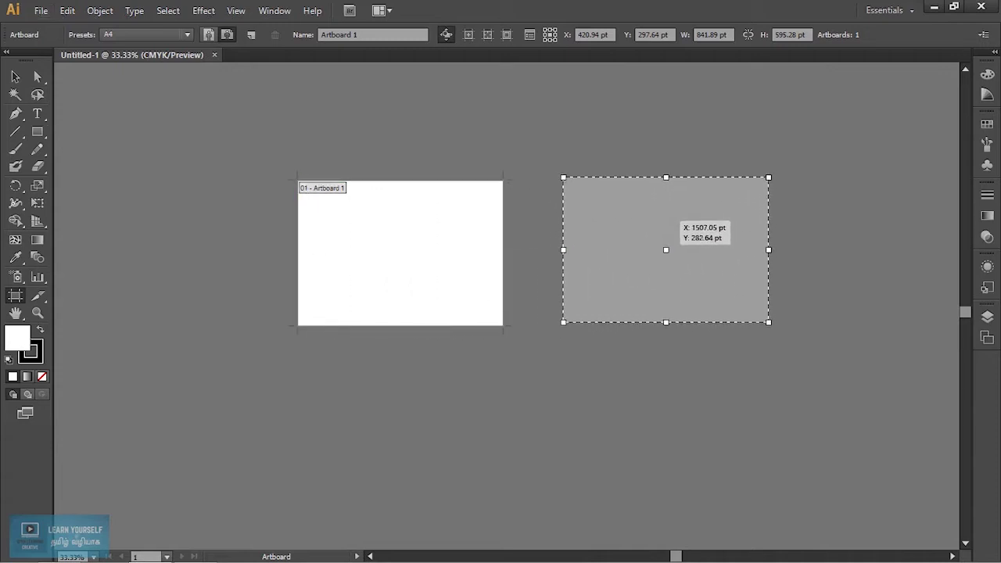
{"action": "left_click_drag", "start_coordinate": [666, 253], "coordinate": [665, 253]}
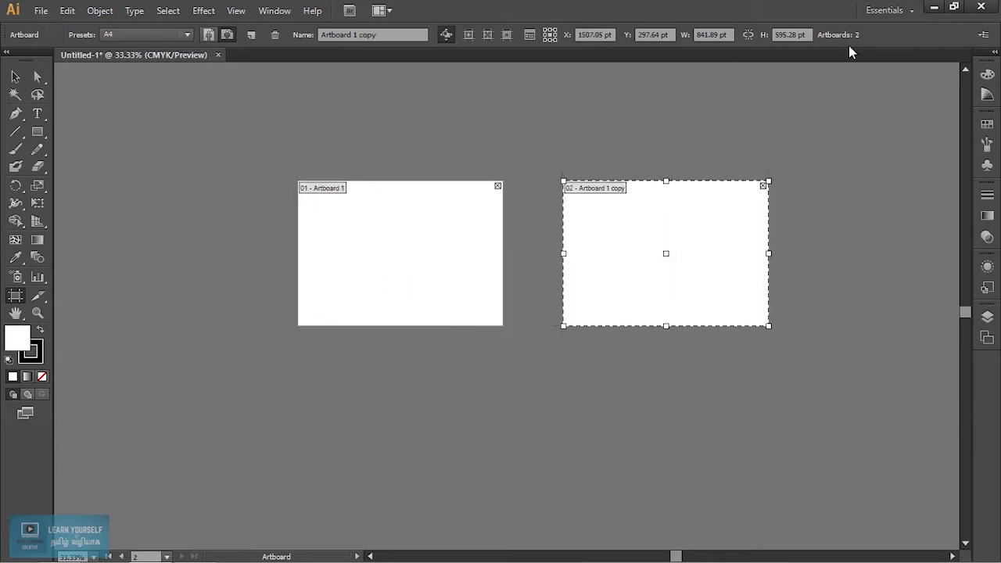
{"action": "scroll", "coordinate": [586, 280], "scroll_direction": "up", "scroll_amount": 2}
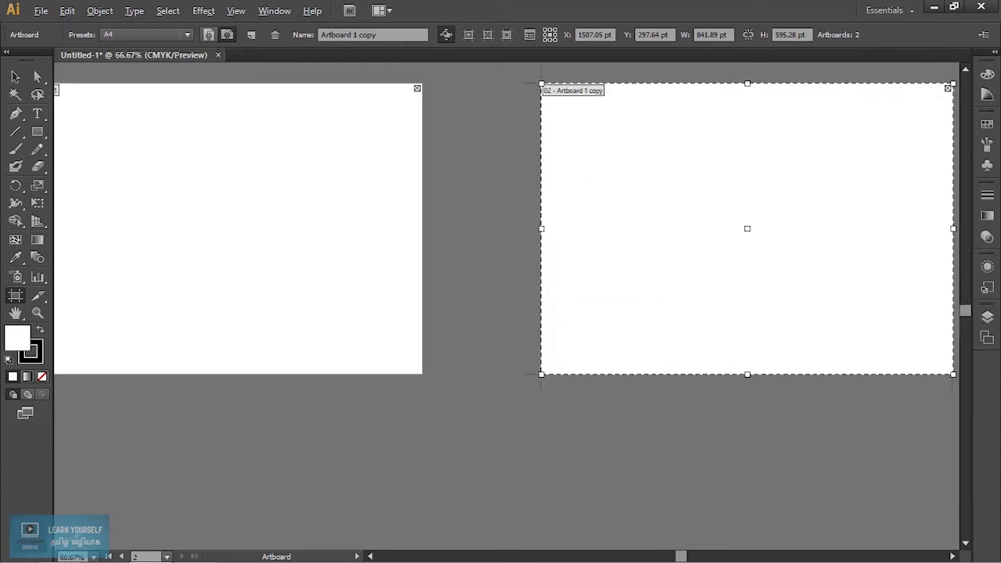
{"action": "scroll", "coordinate": [585, 280], "scroll_direction": "down", "scroll_amount": 1}
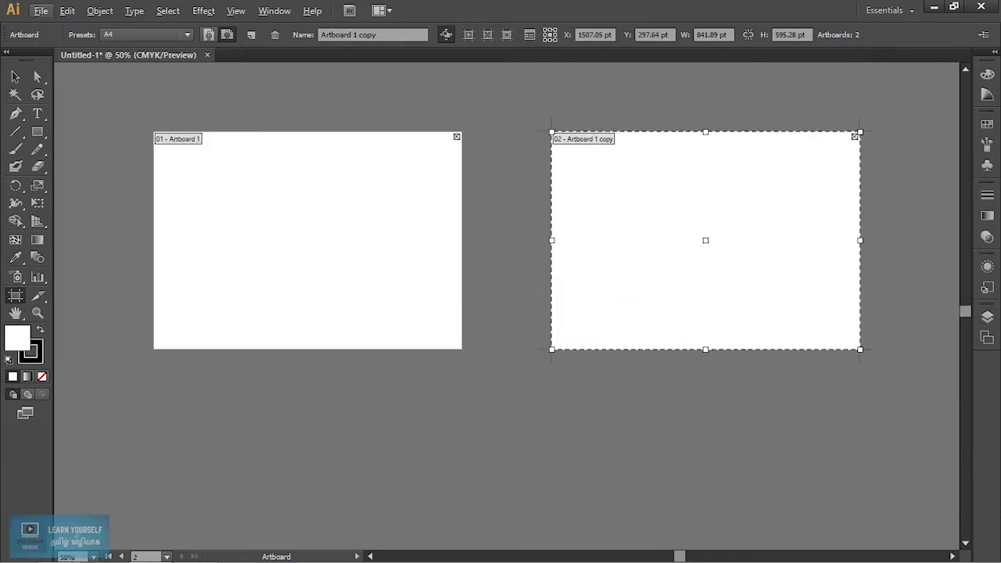
{"action": "scroll", "coordinate": [570, 362], "scroll_direction": "down", "scroll_amount": 2}
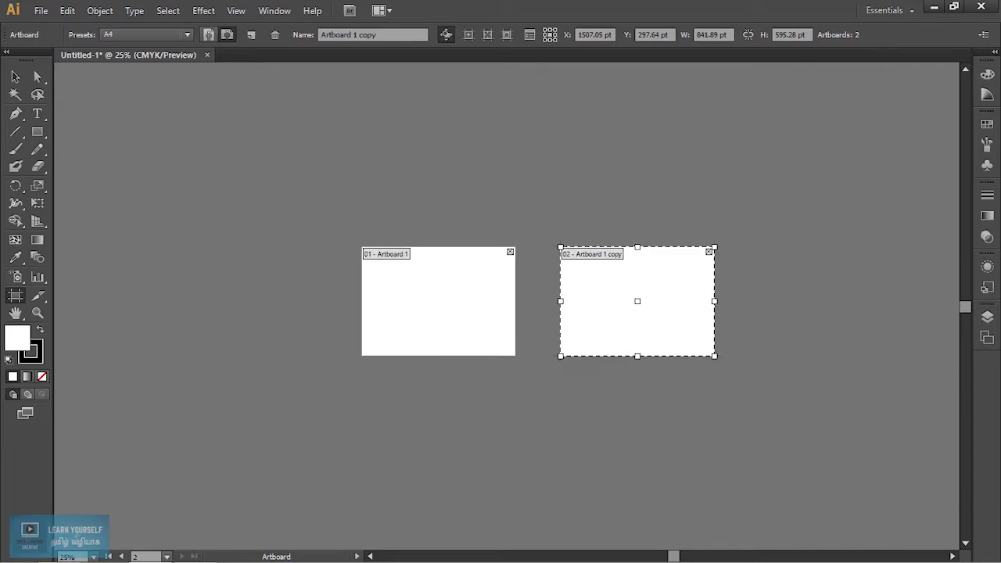
{"action": "left_click", "coordinate": [41, 10]}
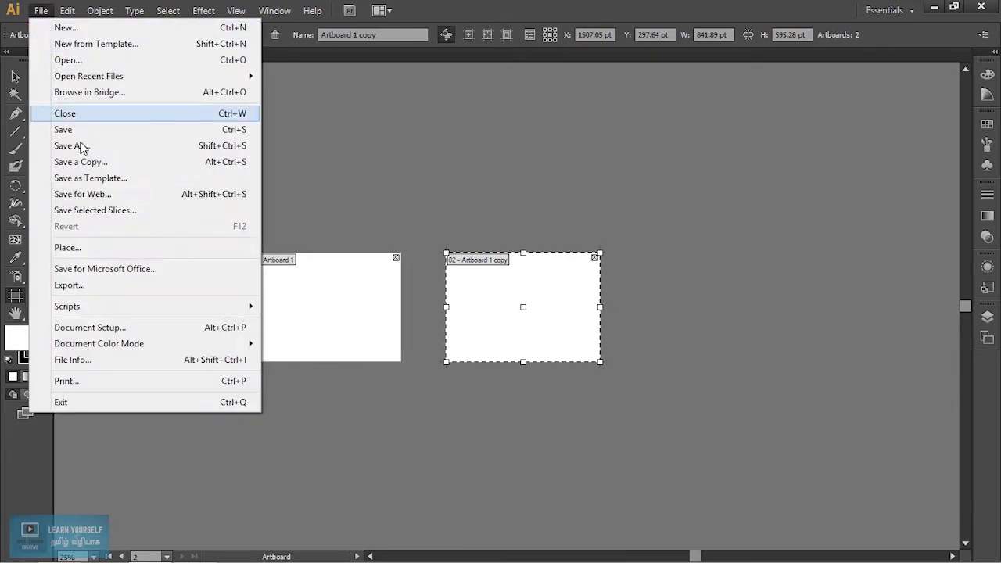
{"action": "left_click", "coordinate": [98, 147]}
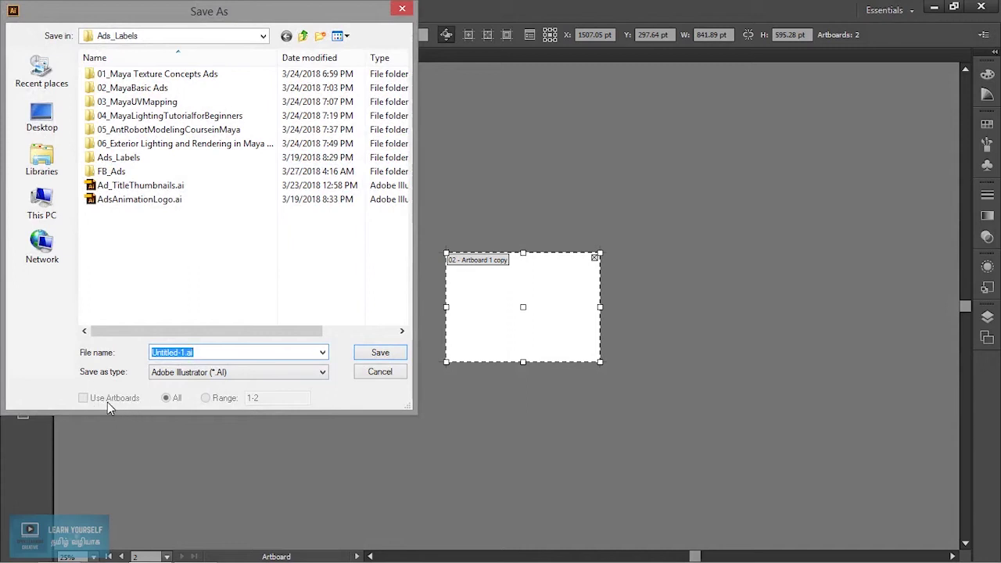
{"action": "left_click", "coordinate": [380, 371]}
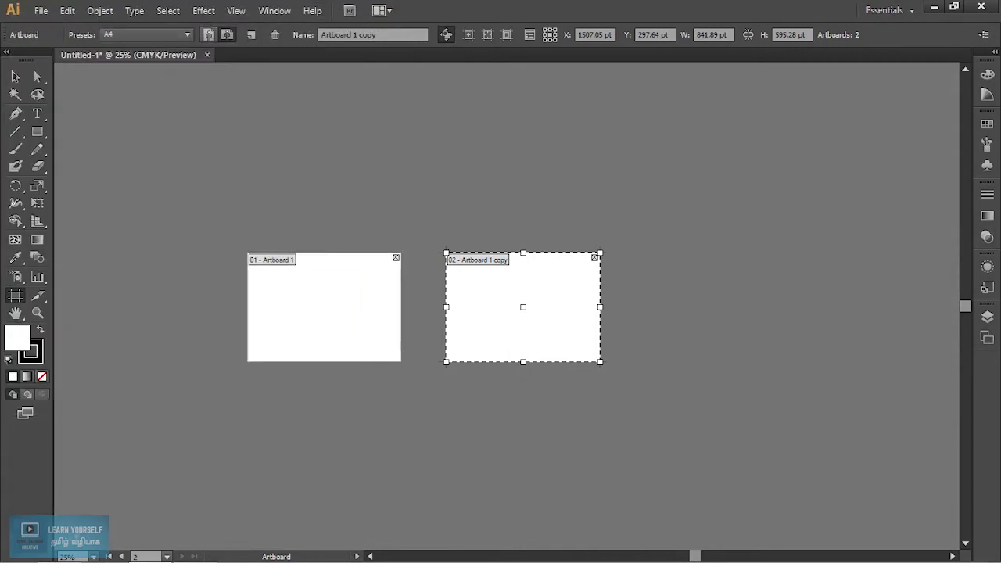
{"action": "left_click", "coordinate": [15, 76]}
{"action": "key", "text": "ctrl+equal"}
{"action": "key", "text": "ctrl+equal"}
{"action": "key", "text": "ctrl+equal"}
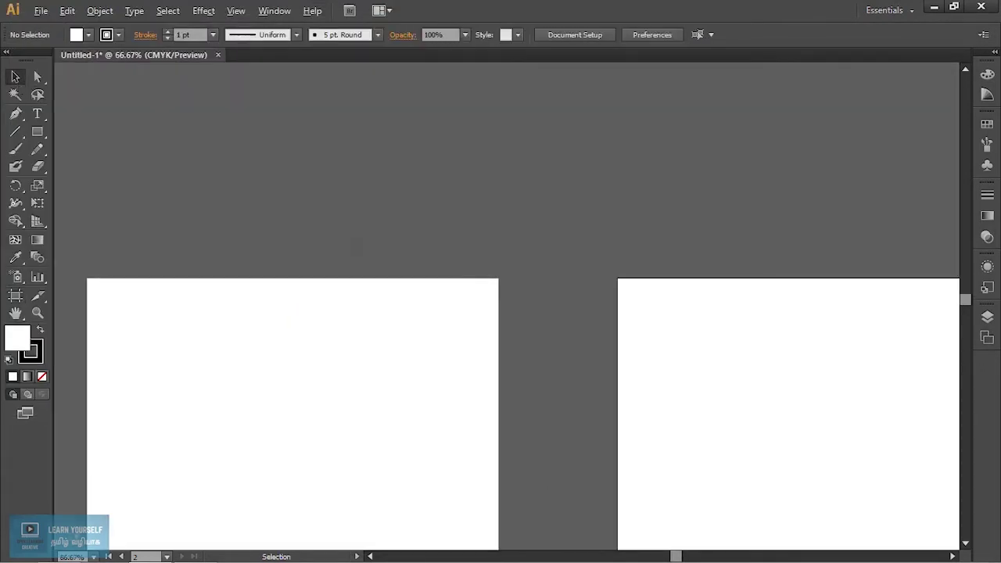
{"action": "key", "text": "ctrl+minus"}
{"action": "key", "text": "ctrl+minus"}
{"action": "left_click", "coordinate": [40, 11]}
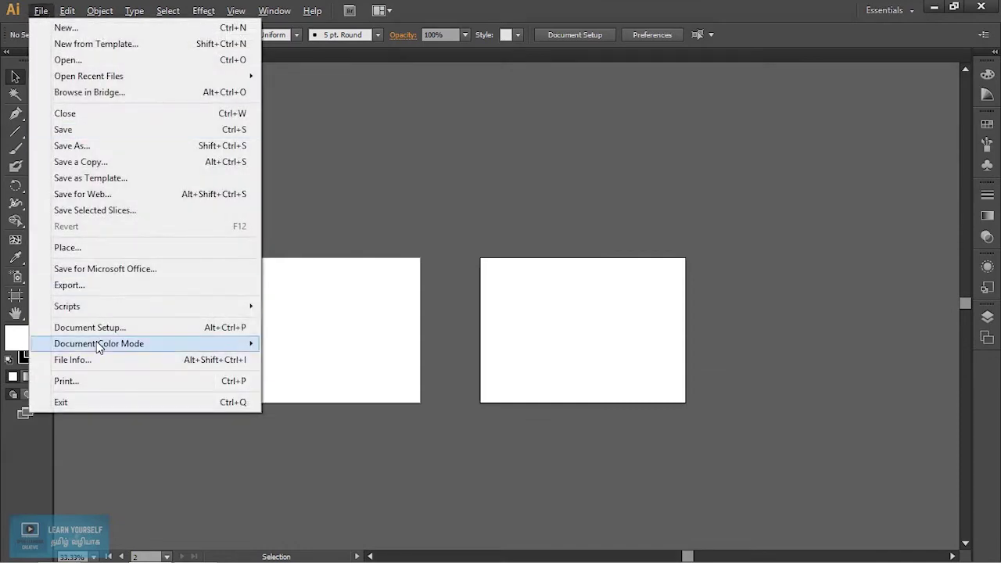
{"action": "left_click", "coordinate": [98, 146]}
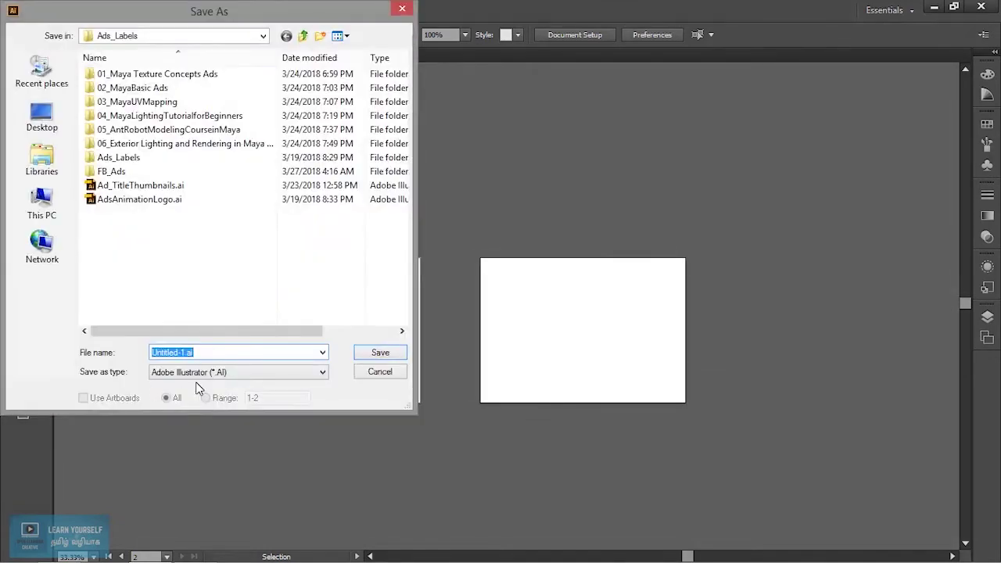
{"action": "left_click", "coordinate": [380, 373]}
{"action": "left_click", "coordinate": [39, 13]}
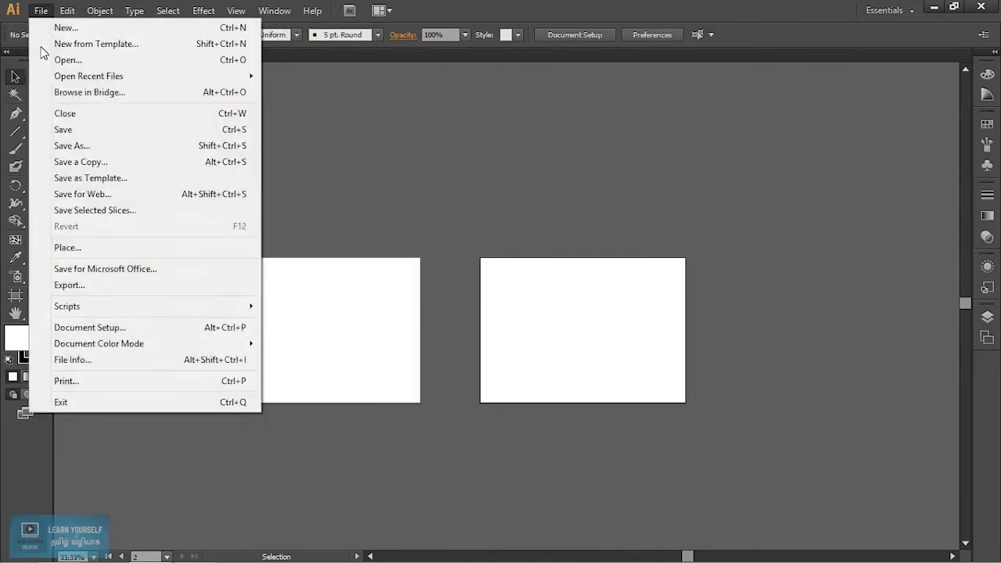
{"action": "left_click", "coordinate": [76, 286]}
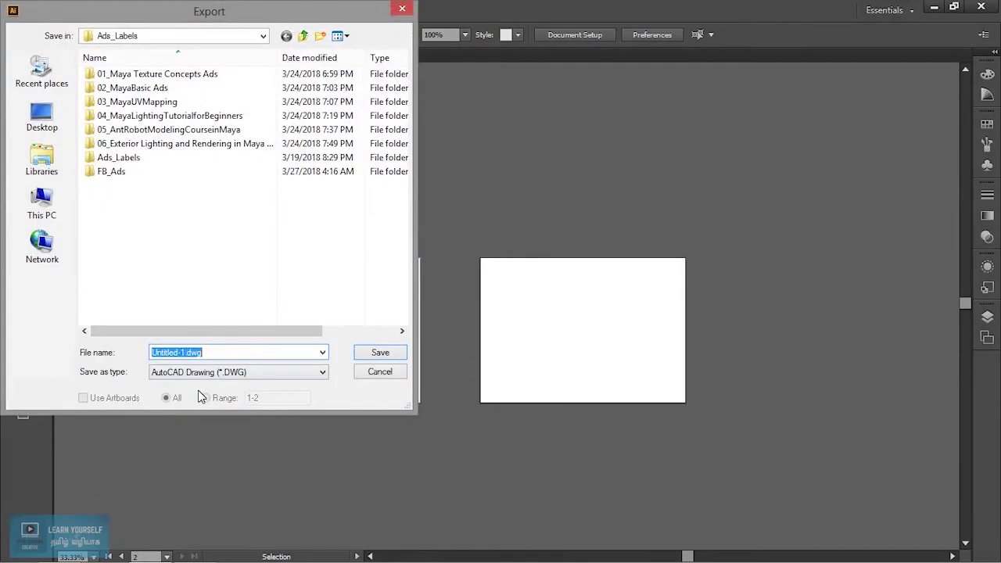
{"action": "type", "text": "df"}
{"action": "left_click", "coordinate": [223, 372]}
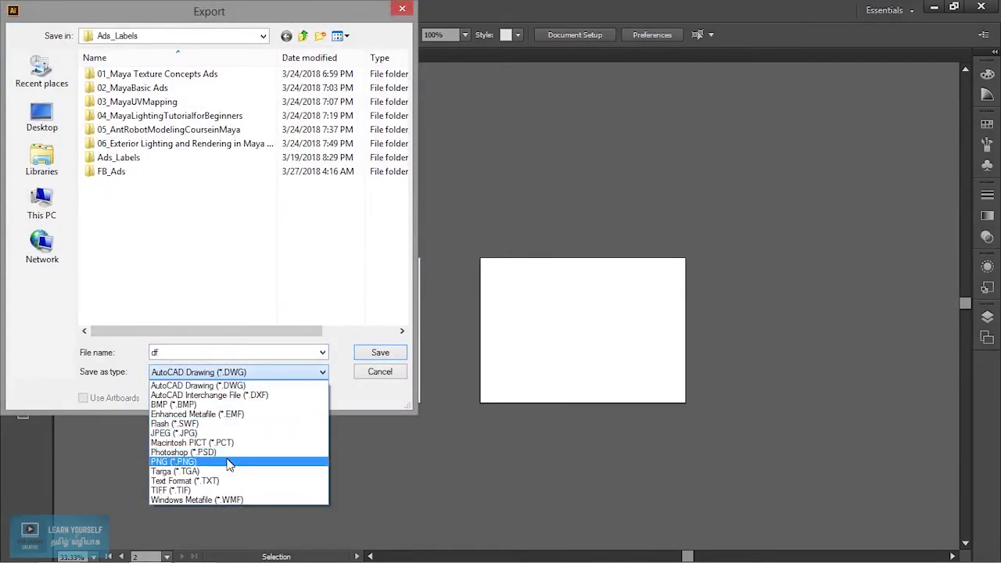
{"action": "left_click", "coordinate": [223, 433]}
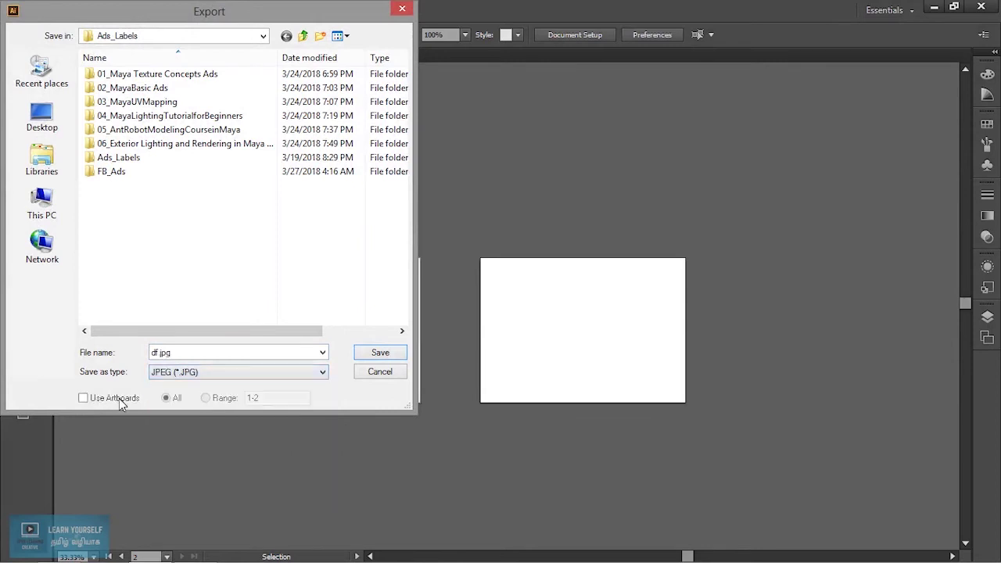
{"action": "left_click", "coordinate": [85, 399]}
{"action": "left_click", "coordinate": [206, 398]}
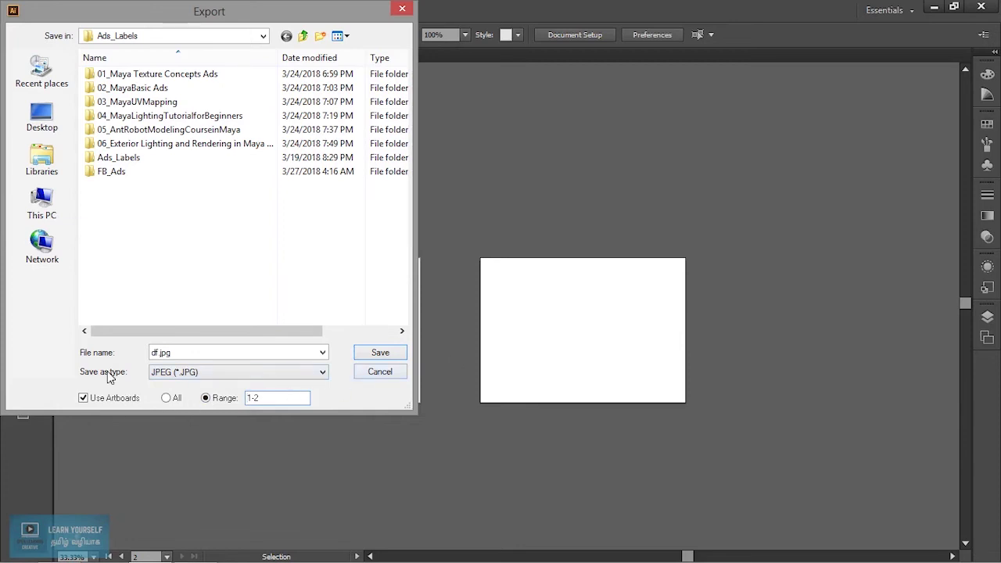
{"action": "left_click", "coordinate": [379, 372]}
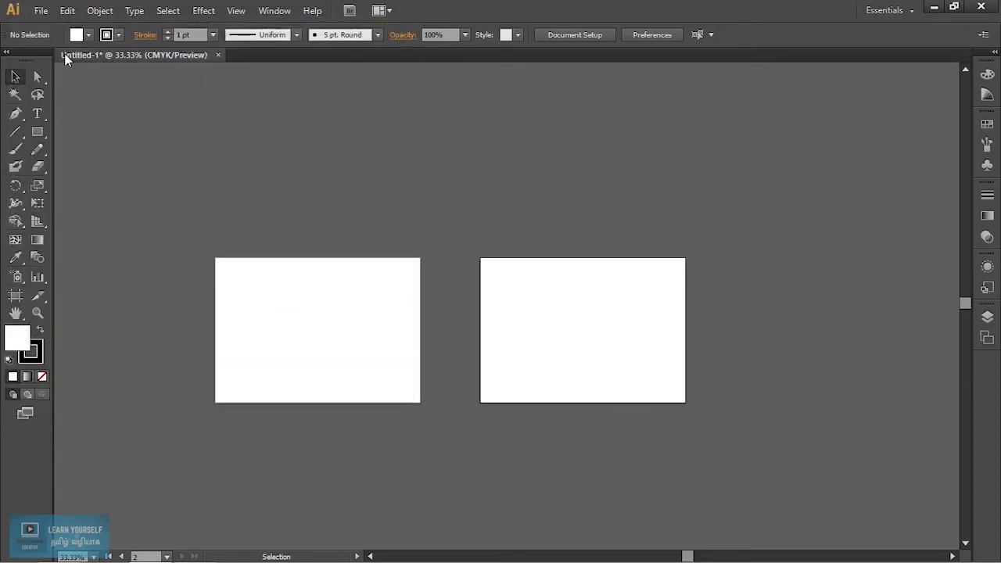
Browse File > Scripts, zoom out to fit both artboards, and select Artboard 1 copy for editing.
{"action": "left_click", "coordinate": [40, 12]}
{"action": "mouse_move", "coordinate": [67, 306]}
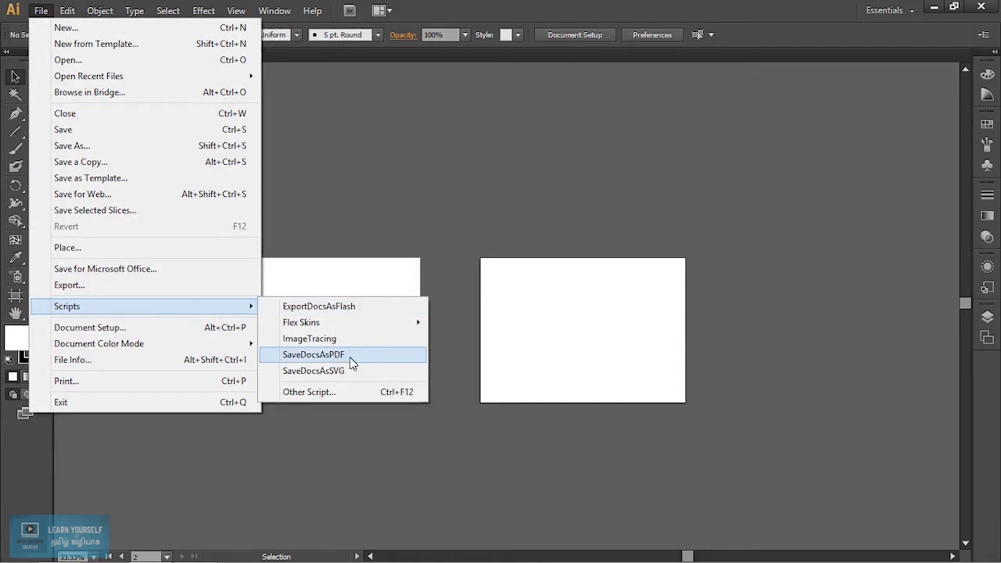
{"action": "left_click", "coordinate": [384, 179]}
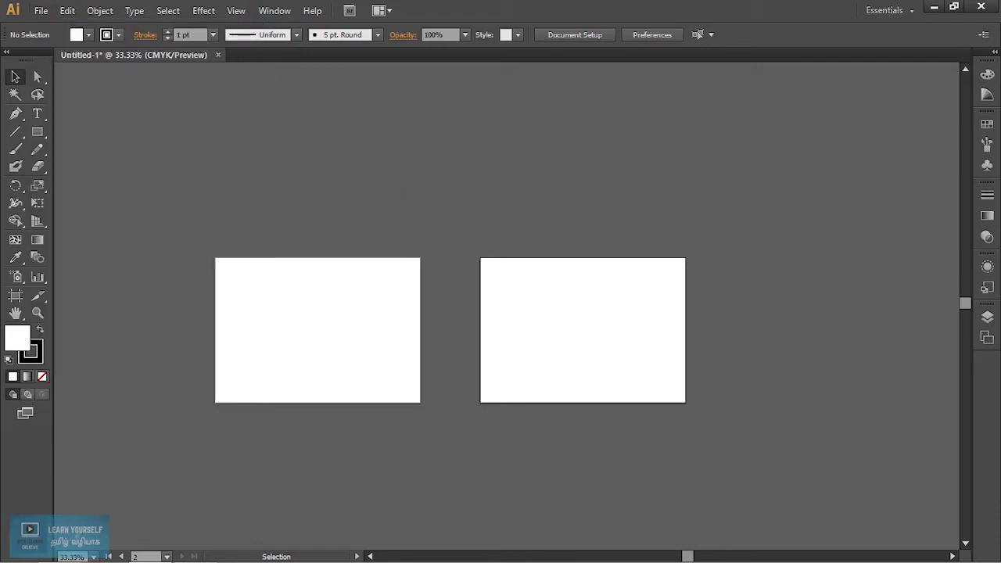
{"action": "key", "text": "ctrl+1"}
{"action": "key", "text": "ctrl+minus"}
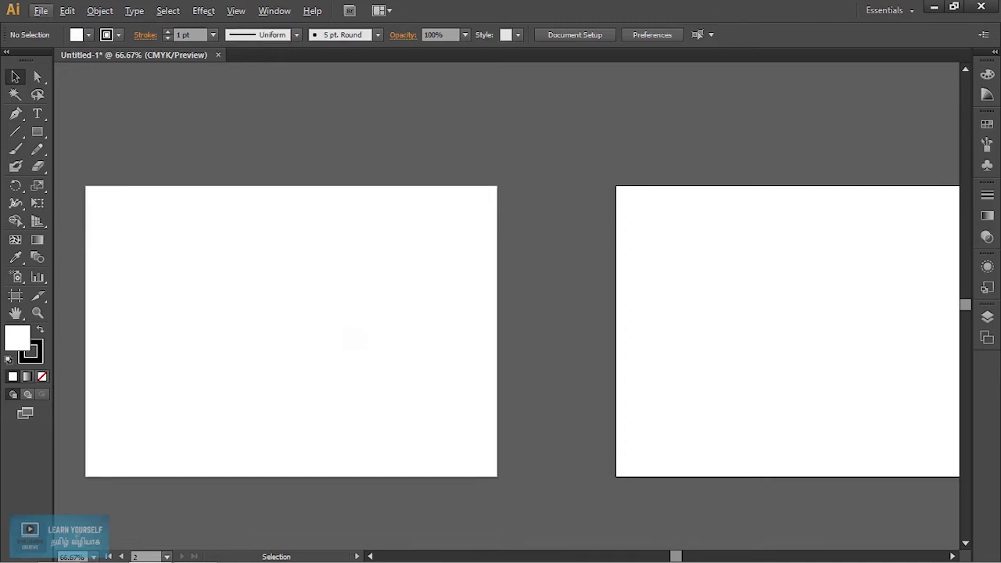
{"action": "key", "text": "ctrl+minus"}
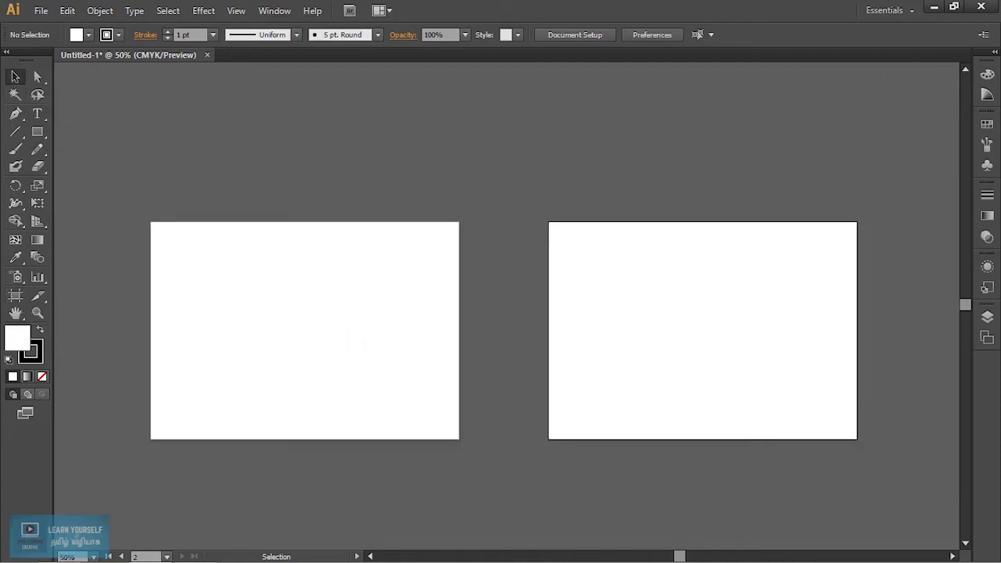
{"action": "left_click", "coordinate": [16, 298]}
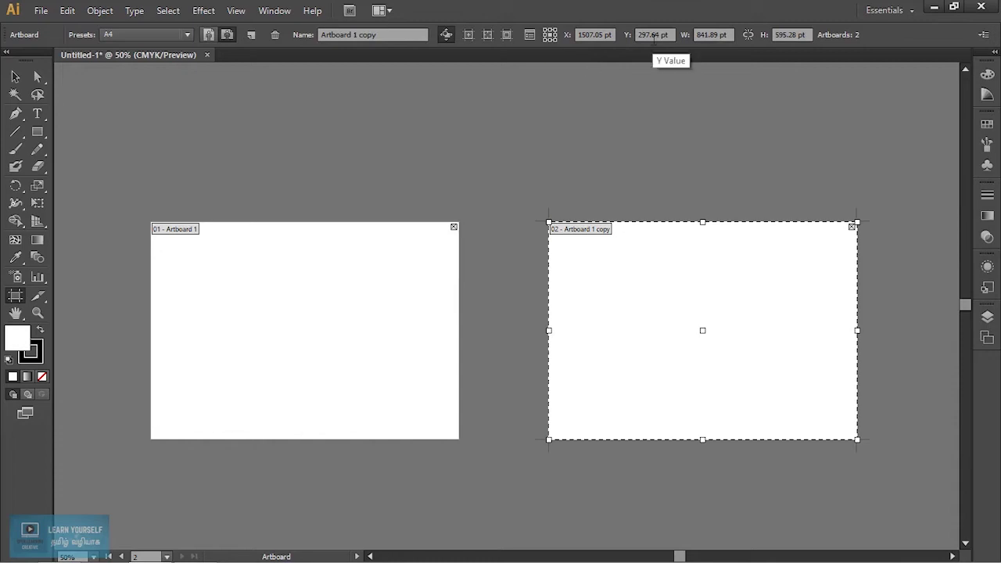
Exit artboard editing by returning to the Selection tool, leaving no artboard chosen.
{"action": "left_click", "coordinate": [273, 11]}
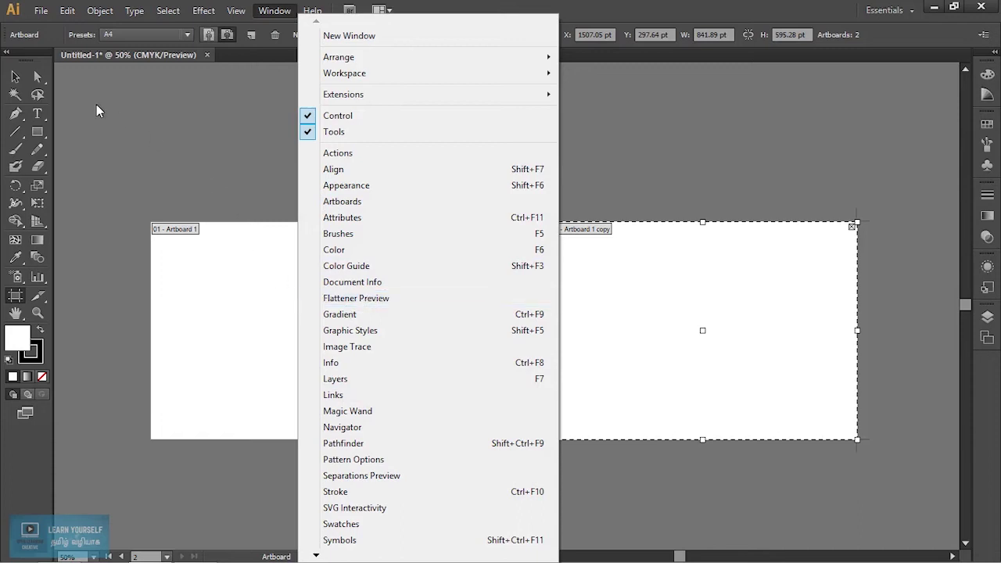
{"action": "left_click", "coordinate": [15, 76]}
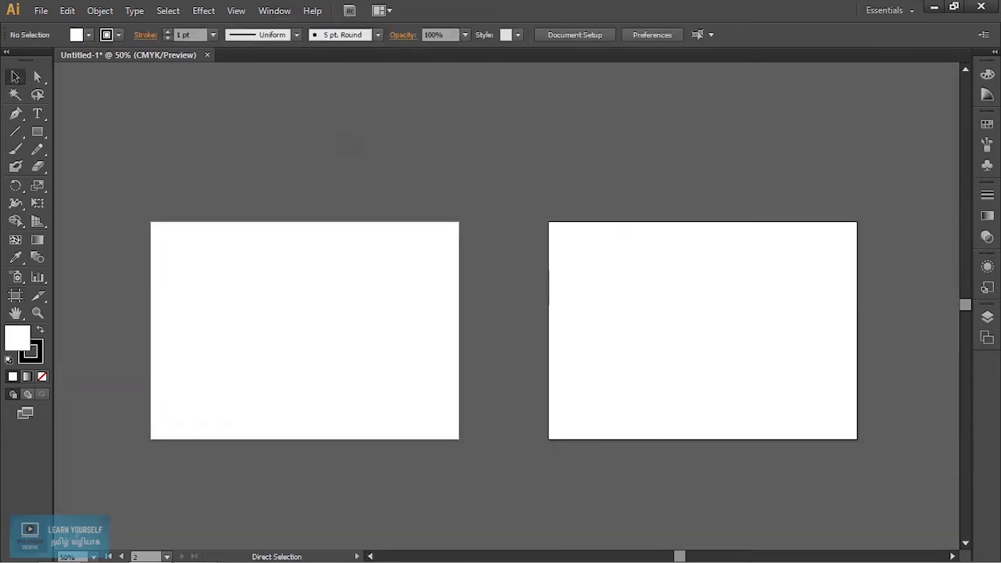
Show the point rulers along the canvas and zoom to actual size.
{"action": "key", "text": "ctrl+r"}
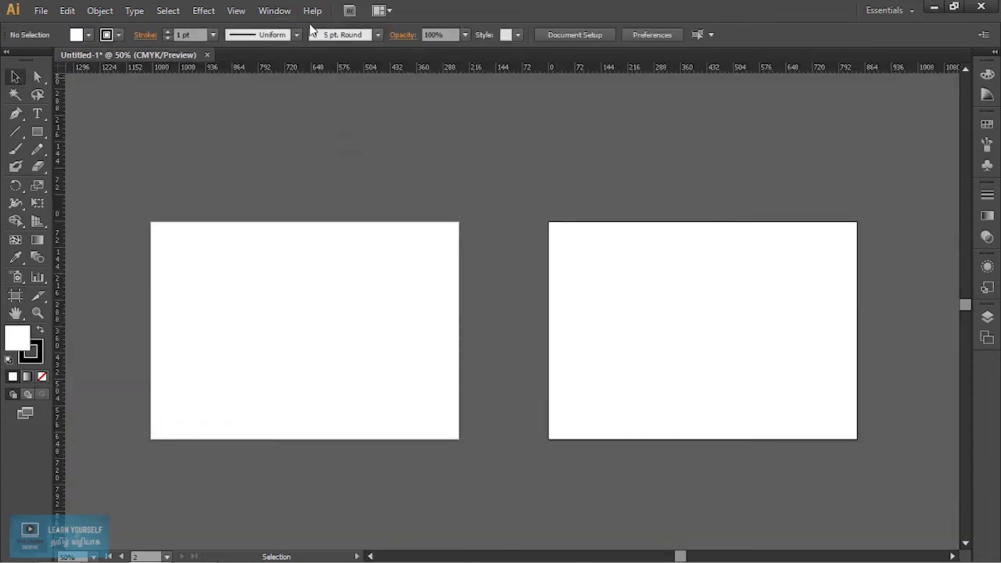
{"action": "left_click", "coordinate": [275, 11]}
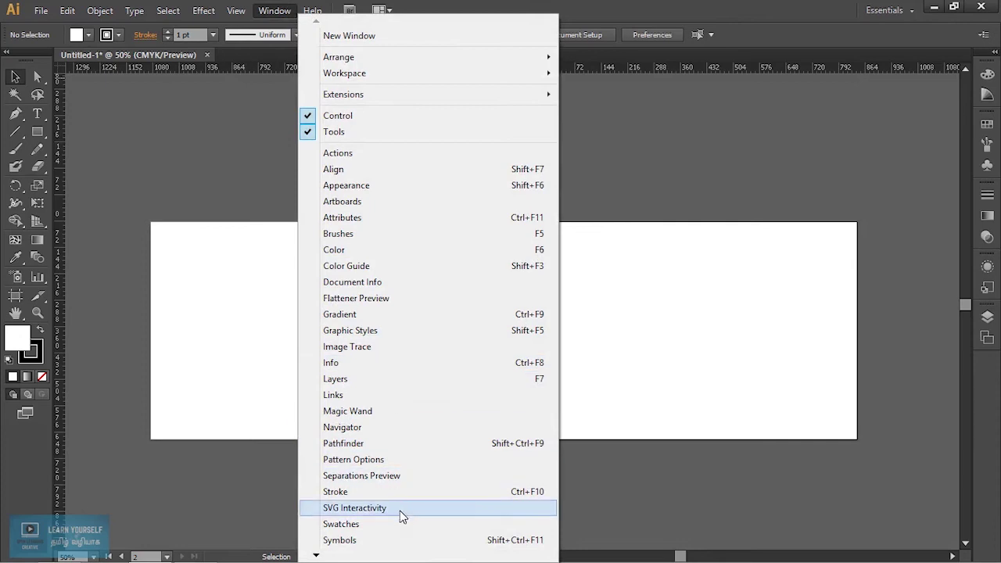
{"action": "key", "text": "Escape"}
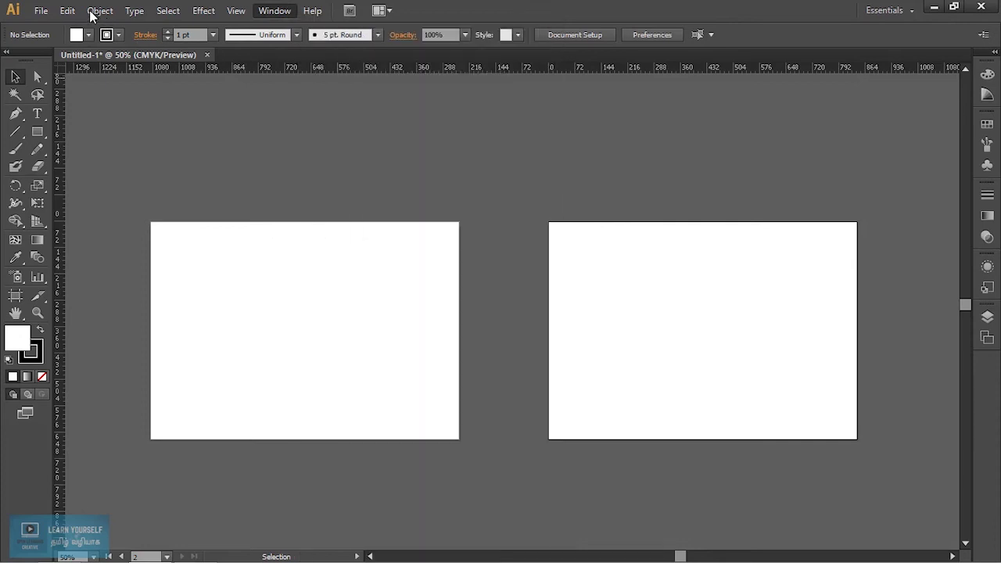
{"action": "left_click", "coordinate": [104, 10]}
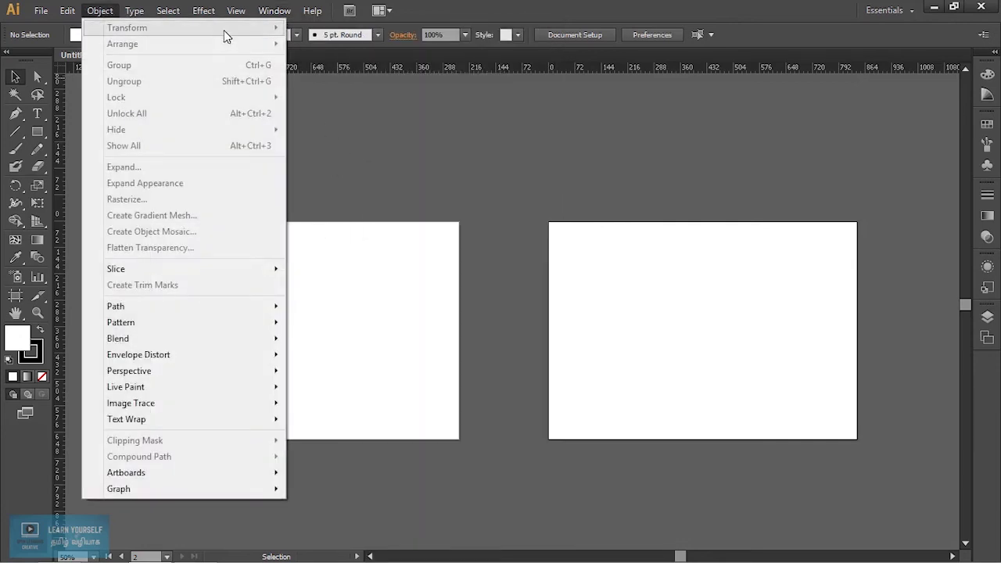
{"action": "key", "text": "Escape"}
{"action": "left_click", "coordinate": [235, 10]}
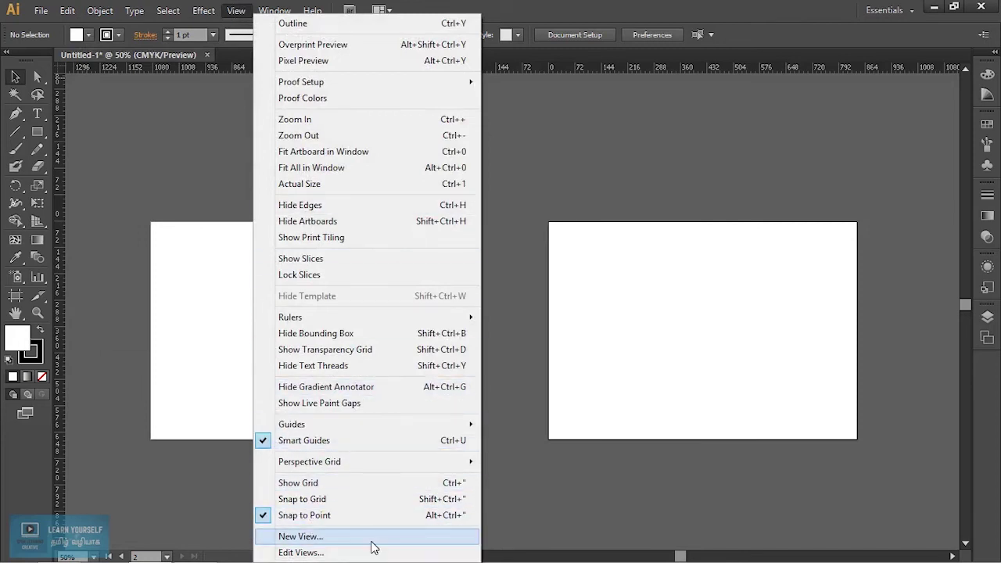
{"action": "mouse_move", "coordinate": [367, 317]}
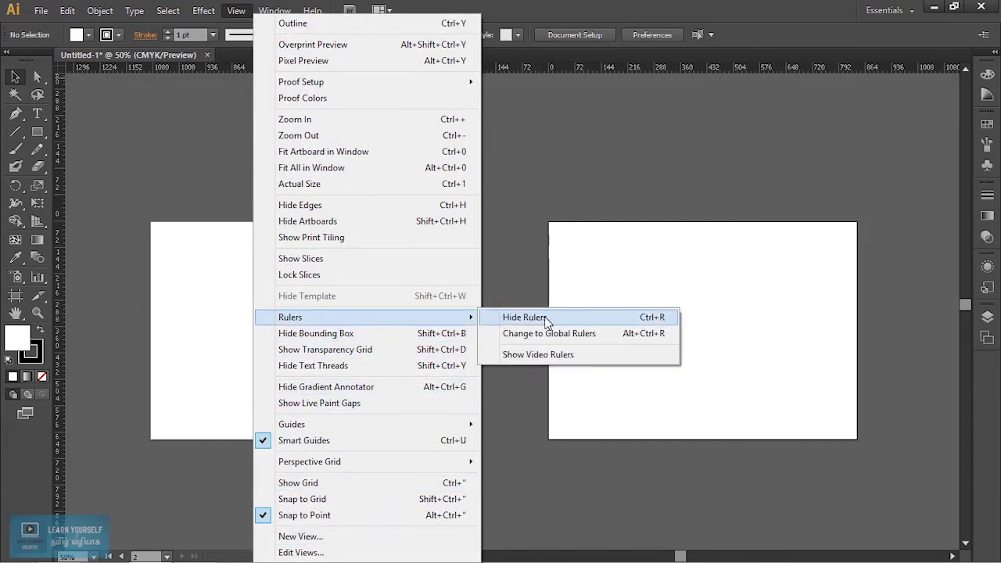
{"action": "left_click", "coordinate": [550, 319]}
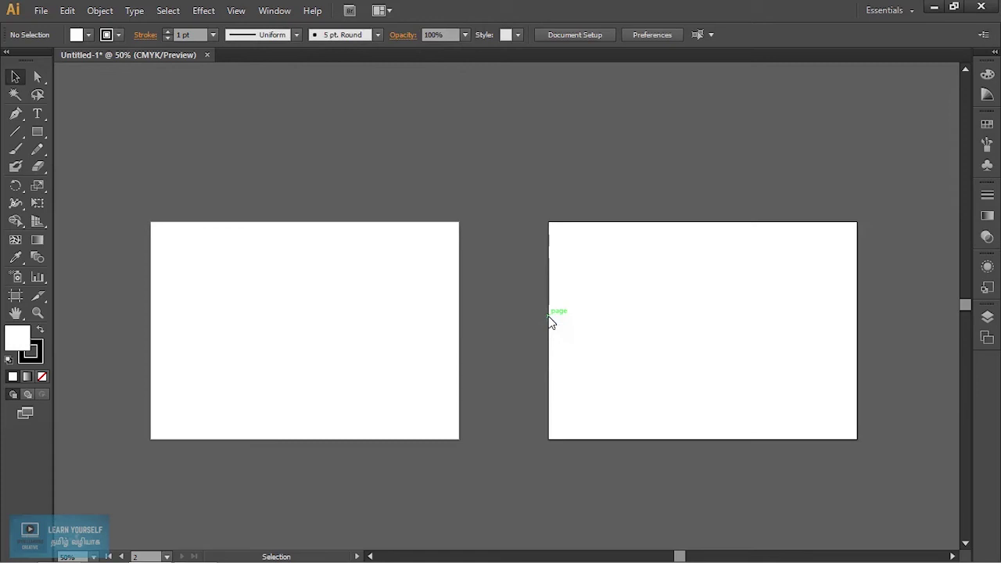
{"action": "key", "text": "ctrl+r"}
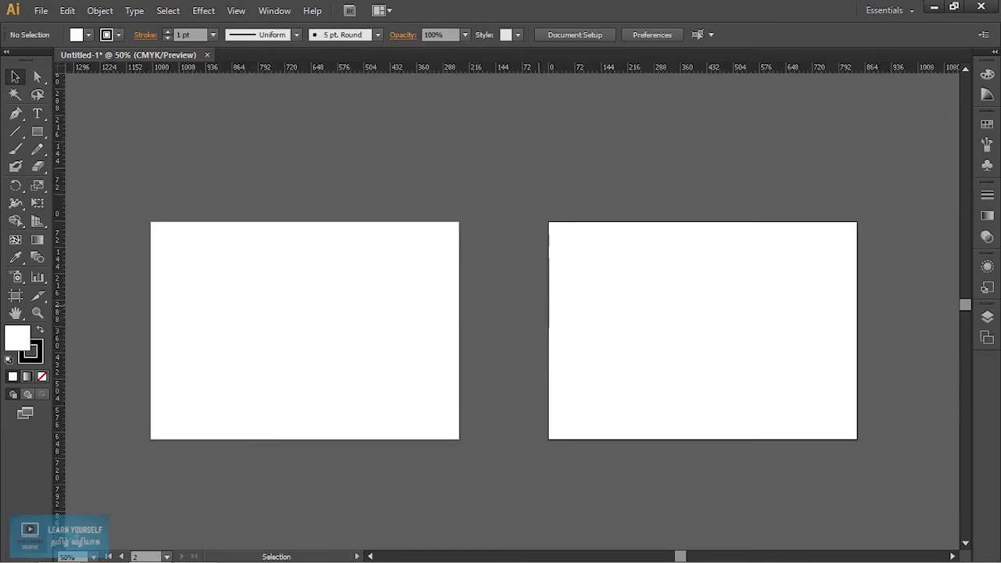
{"action": "key", "text": "ctrl+1"}
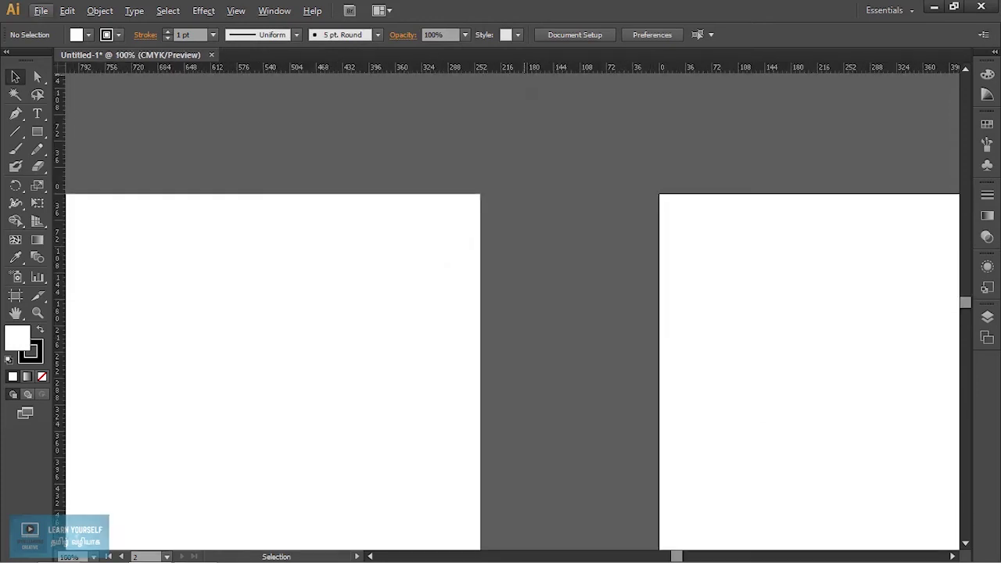
Change the ruler units from points to inches.
{"action": "right_click", "coordinate": [528, 69]}
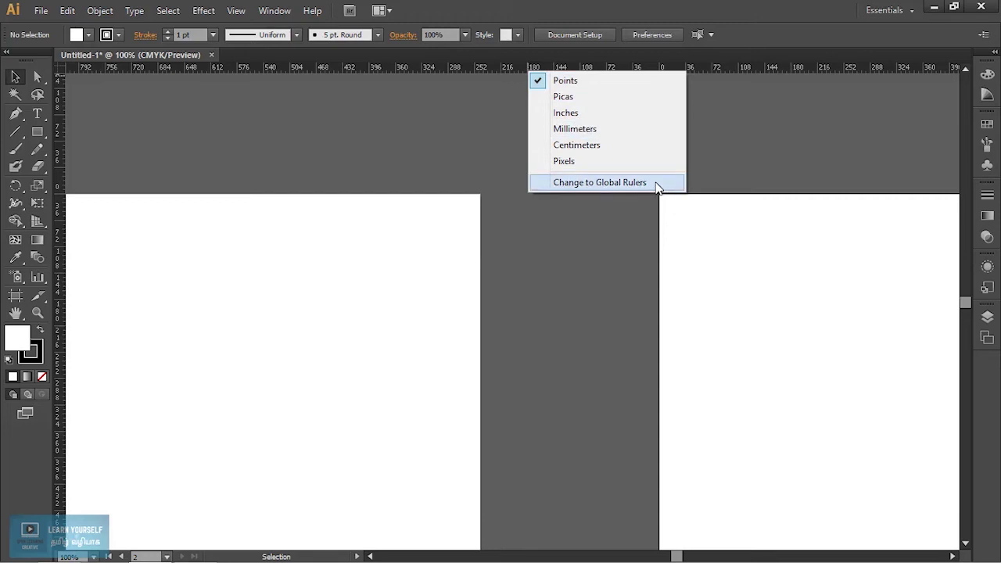
{"action": "left_click", "coordinate": [580, 114]}
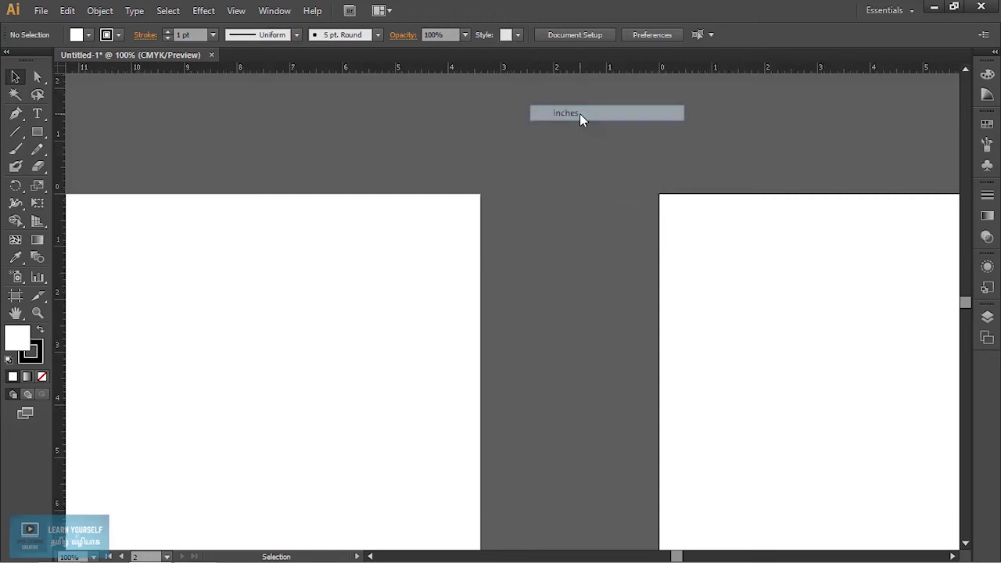
{"action": "scroll", "coordinate": [517, 168], "scroll_direction": "down", "scroll_amount": 3}
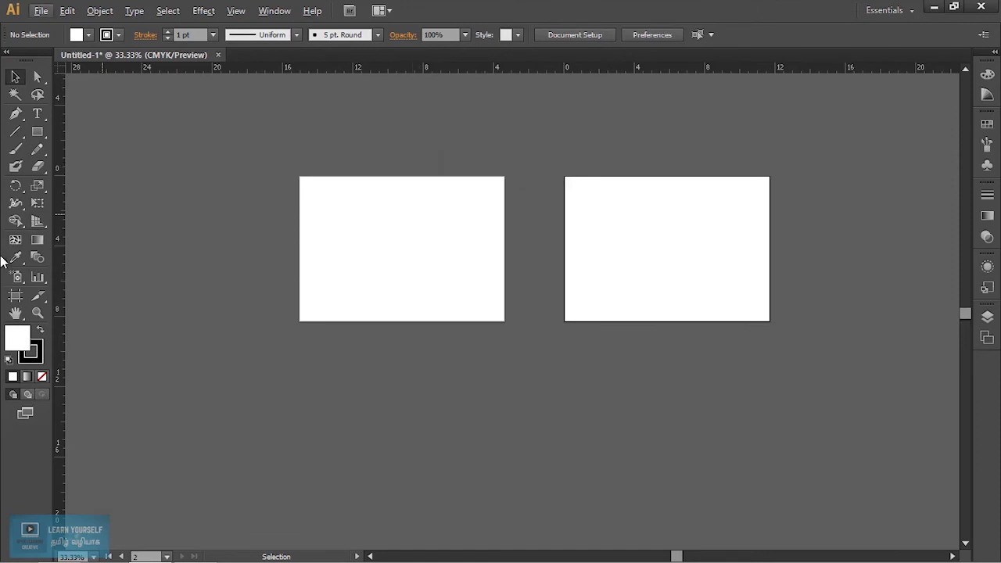
{"action": "left_click", "coordinate": [16, 295]}
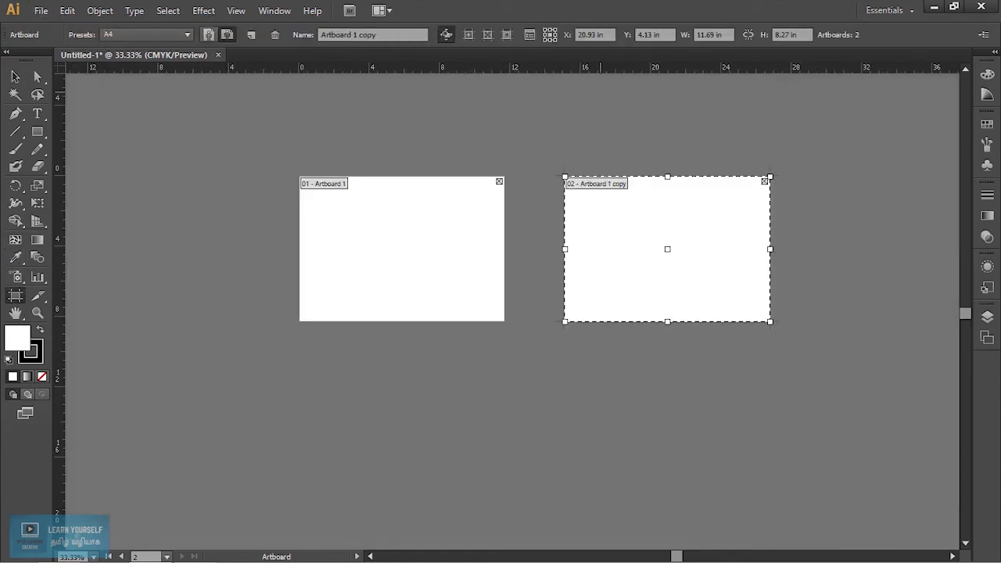
Try moving the second artboard to X 15 in, then undo the move.
{"action": "left_click", "coordinate": [607, 34]}
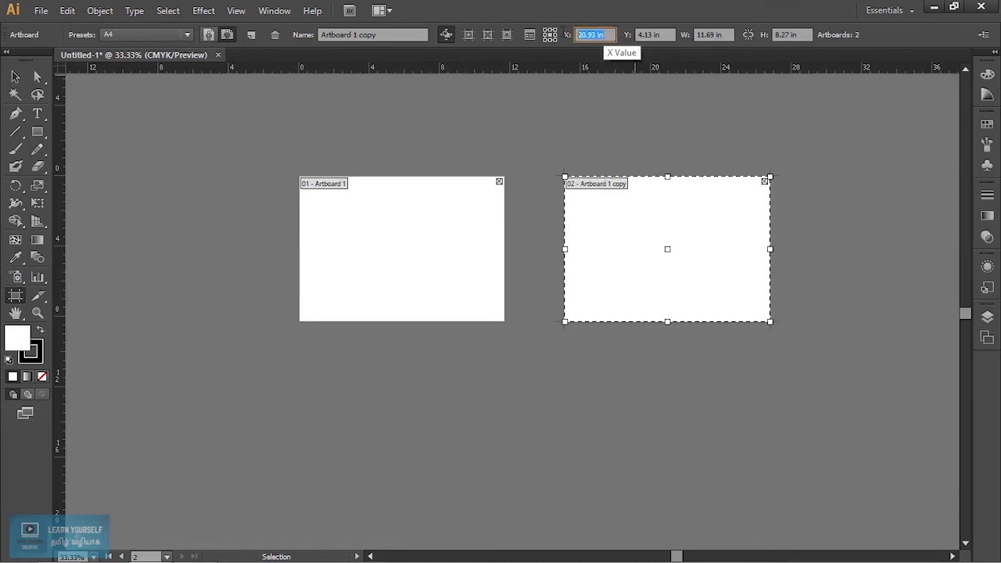
{"action": "type", "text": "15"}
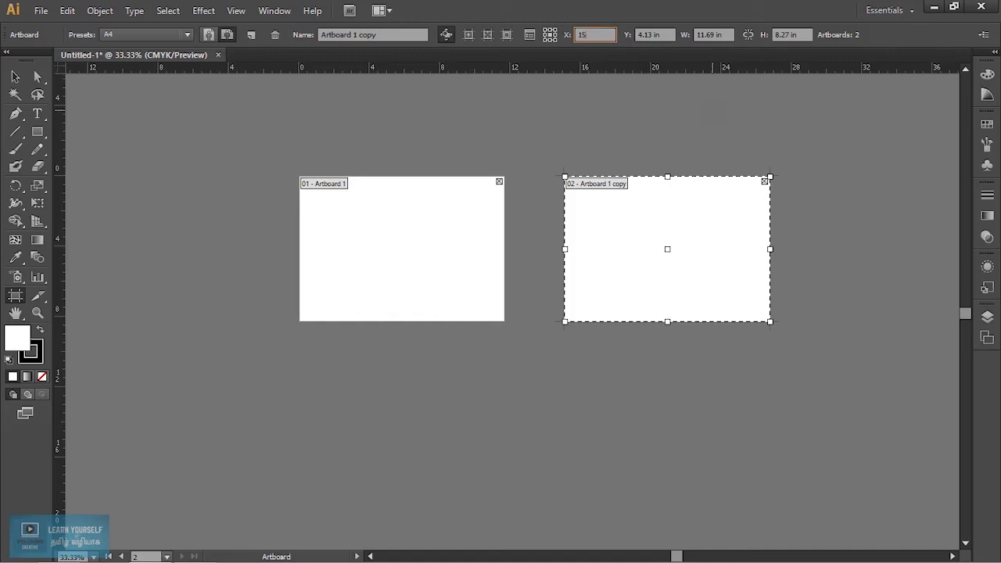
{"action": "key", "text": "Return"}
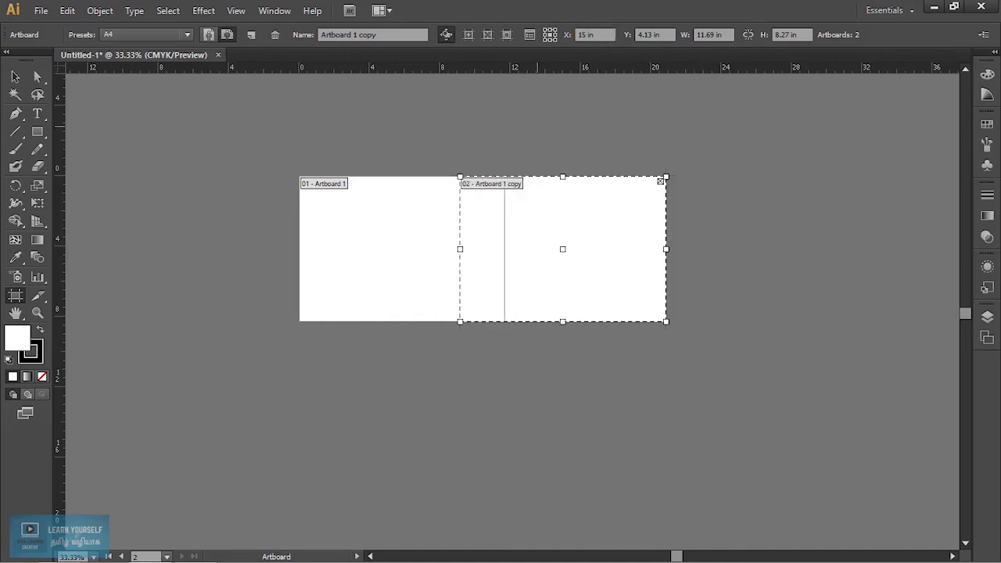
{"action": "key", "text": "ctrl+z"}
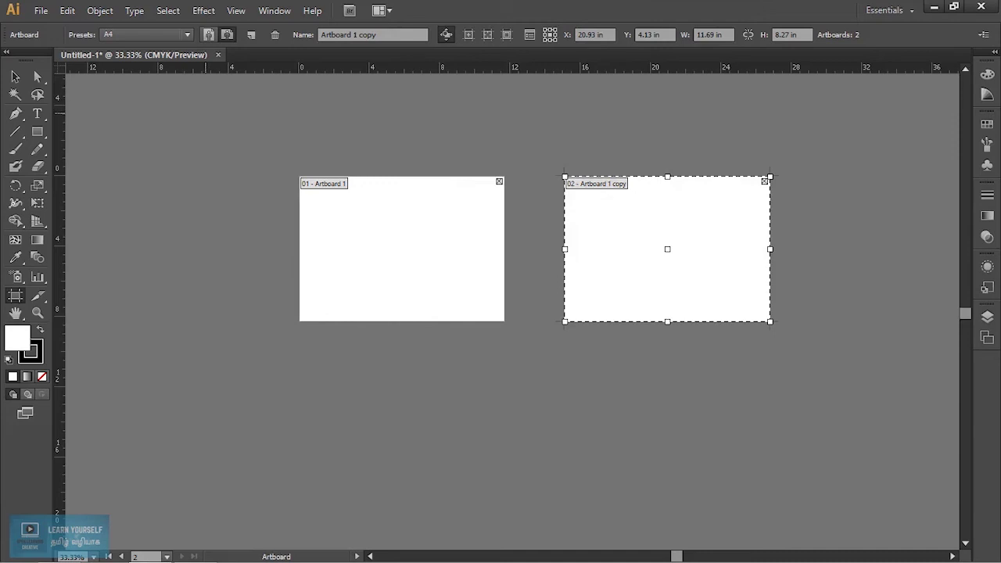
Set the second artboard to 10 in wide and 5 in high.
{"action": "left_click", "coordinate": [720, 35]}
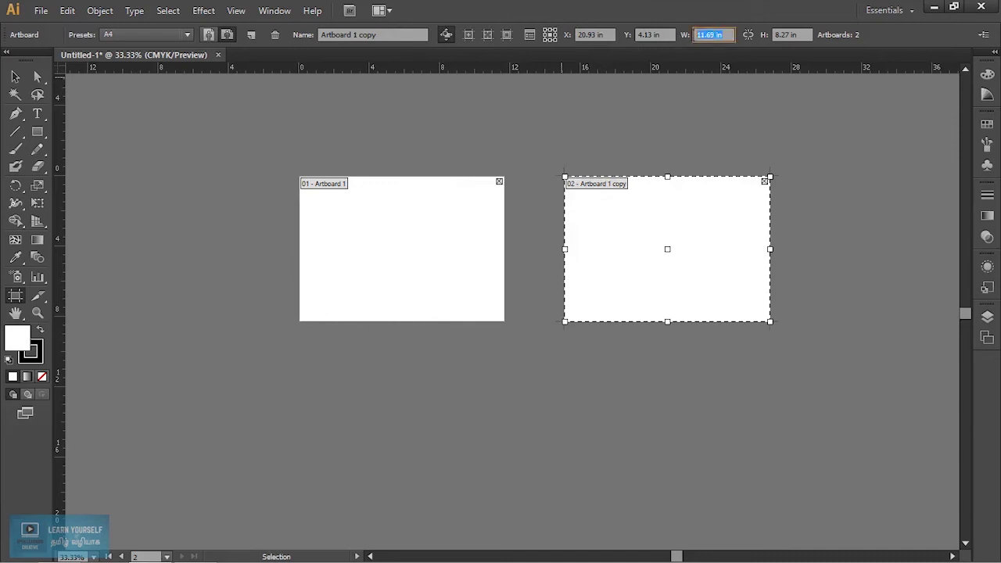
{"action": "type", "text": "10"}
{"action": "key", "text": "Return"}
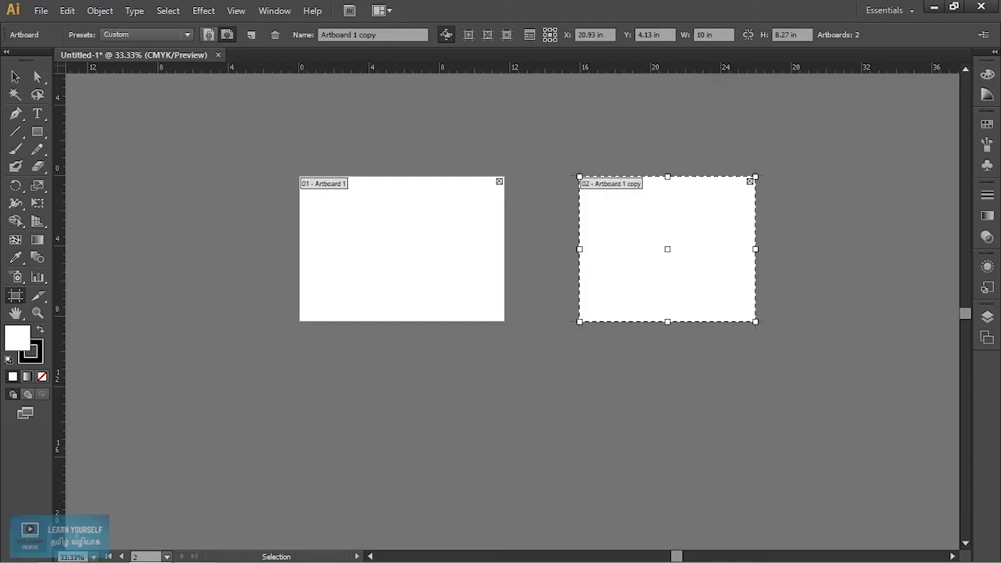
{"action": "left_click", "coordinate": [803, 34]}
{"action": "type", "text": "5"}
{"action": "key", "text": "Return"}
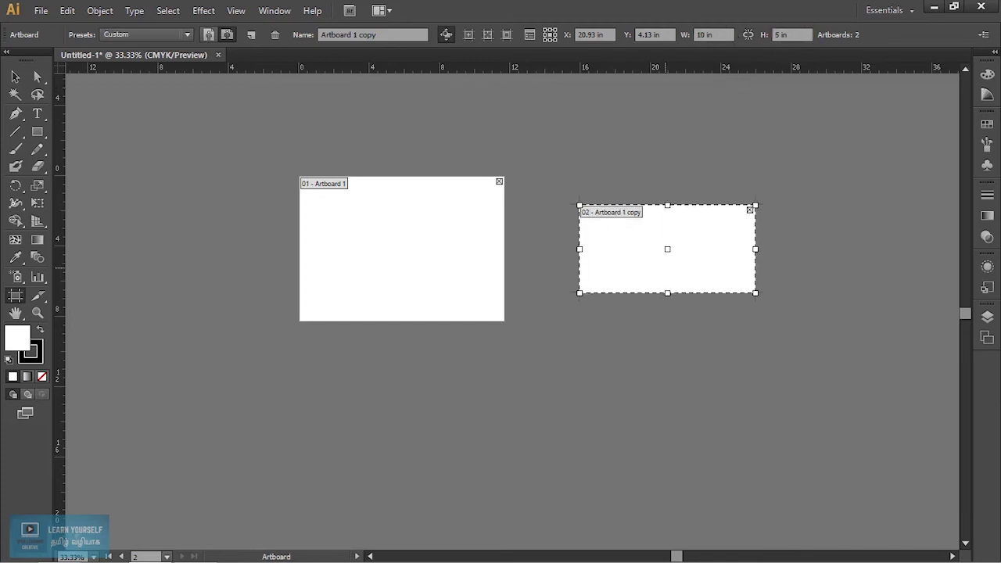
Shrink it from the bottom-right corner to about 5 × 2.71 in and exit artboard editing.
{"action": "scroll", "coordinate": [677, 281], "scroll_direction": "up", "scroll_amount": 1}
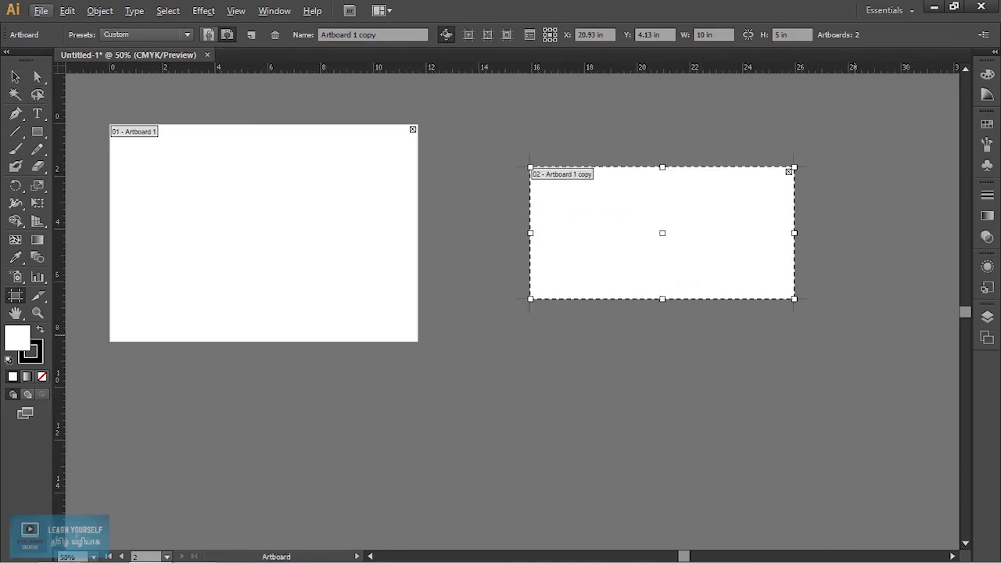
{"action": "mouse_move", "coordinate": [794, 298]}
{"action": "left_mouse_down"}
{"action": "mouse_move", "coordinate": [671, 265]}
{"action": "mouse_move", "coordinate": [662, 239]}
{"action": "left_mouse_up"}
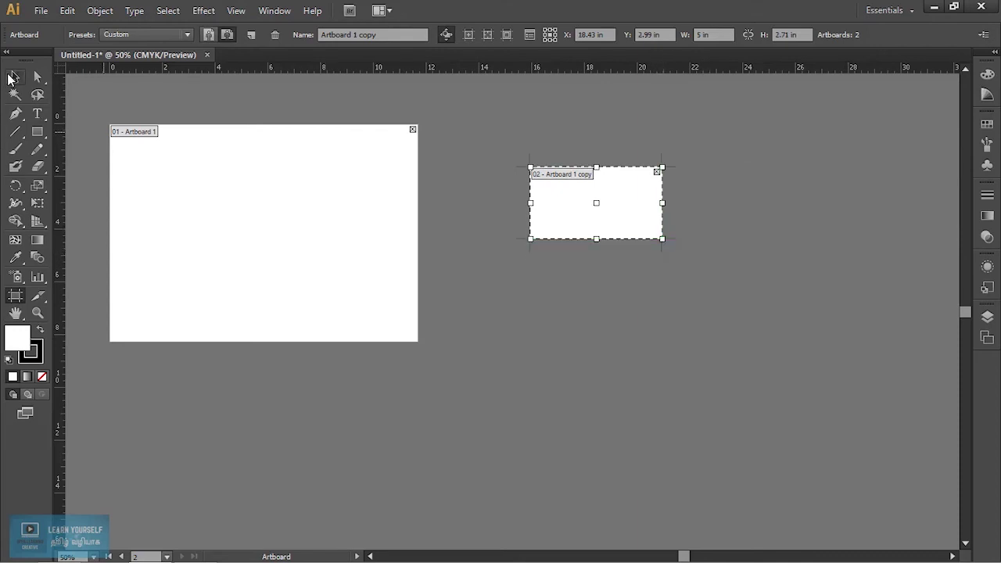
{"action": "left_click", "coordinate": [14, 77]}
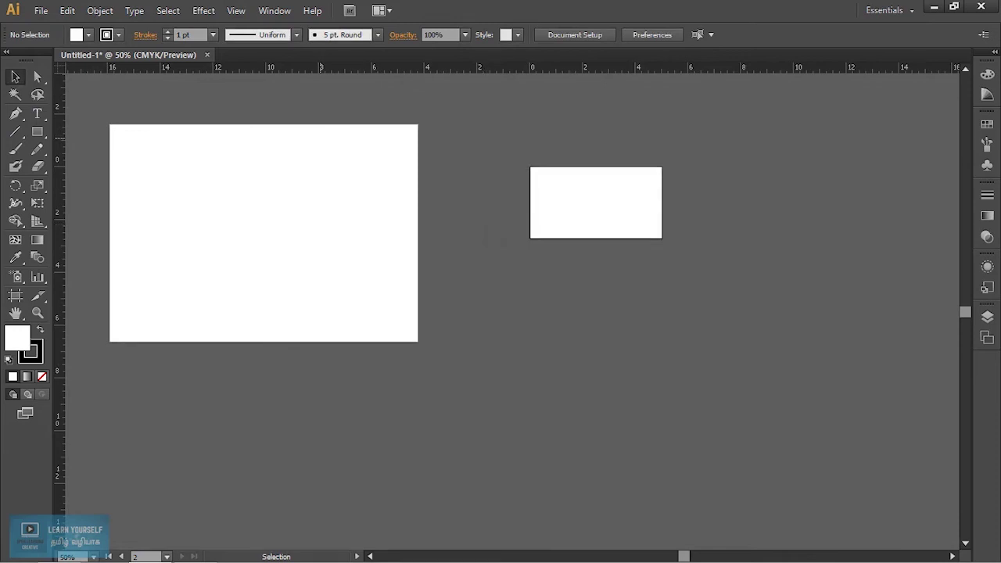
{"action": "key", "text": "space"}
{"action": "left_click_drag", "start_coordinate": [477, 234], "coordinate": [553, 288]}
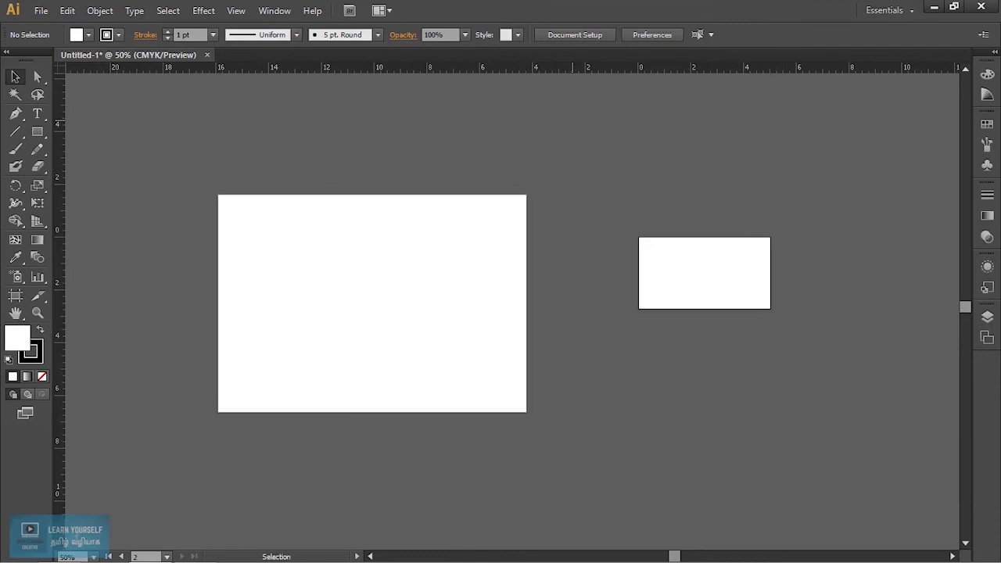
{"action": "left_click", "coordinate": [600, 35]}
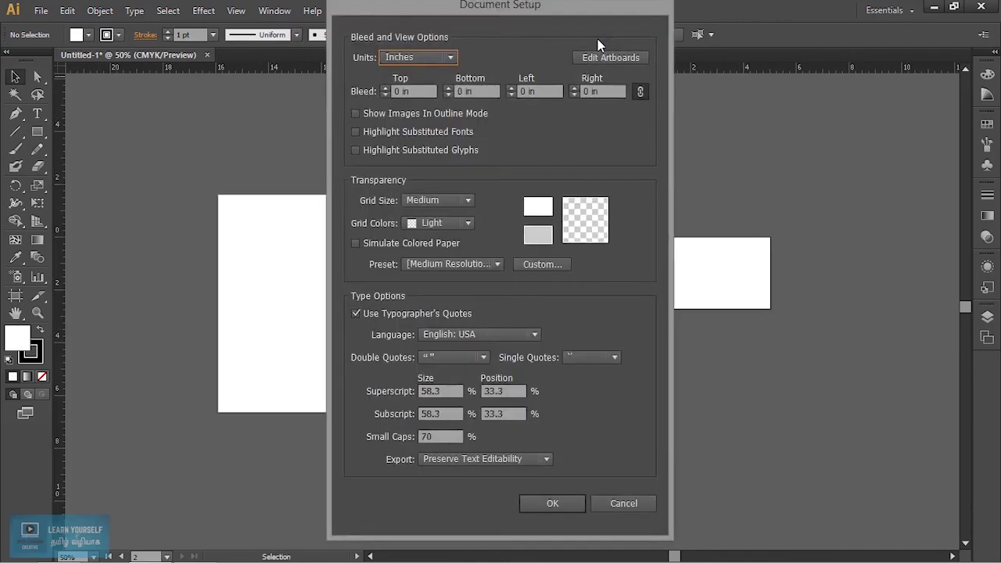
{"action": "left_click", "coordinate": [414, 58]}
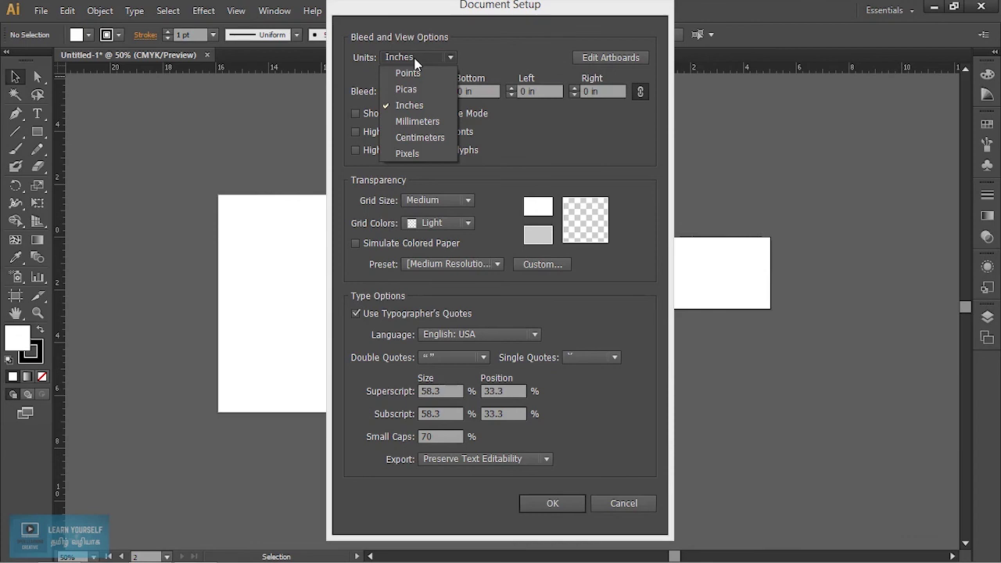
{"action": "left_click", "coordinate": [414, 57]}
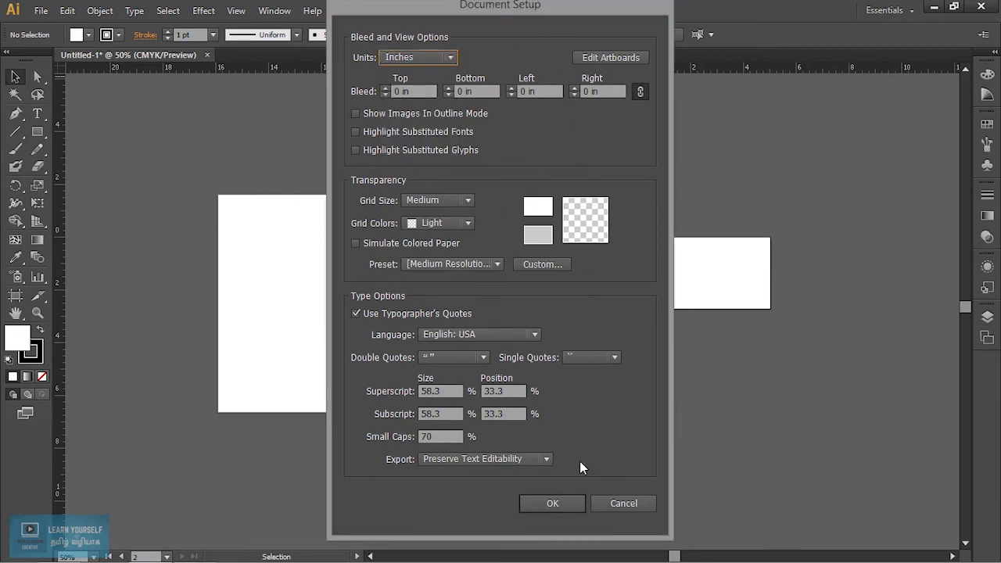
{"action": "left_click", "coordinate": [608, 504]}
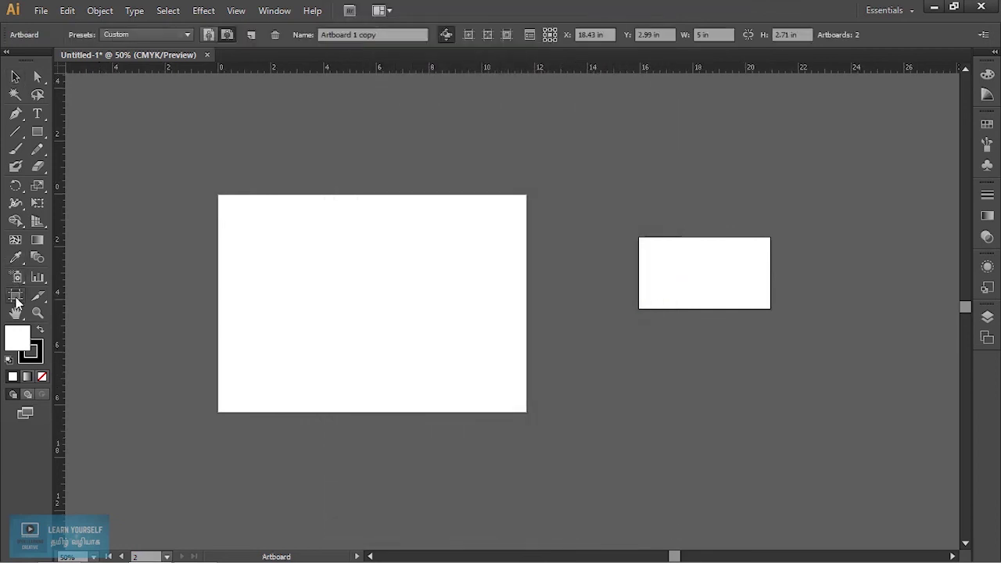
Enlarge Artboard 1 copy to 9.01 × 5.85 in from bottom-right, then extend it up and left.
{"action": "double_click", "coordinate": [15, 295]}
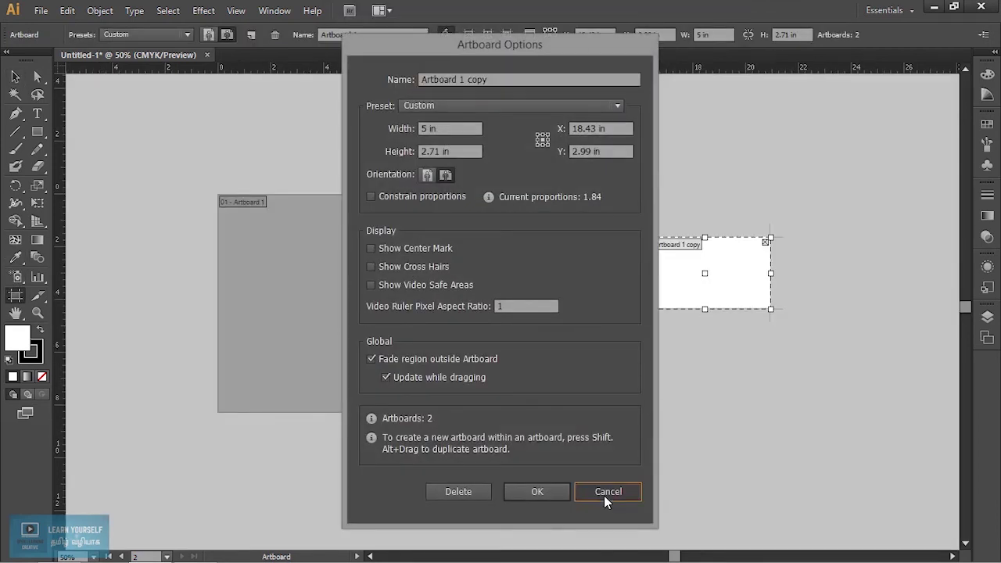
{"action": "left_click", "coordinate": [607, 492]}
{"action": "left_click_drag", "start_coordinate": [770, 309], "coordinate": [876, 392]}
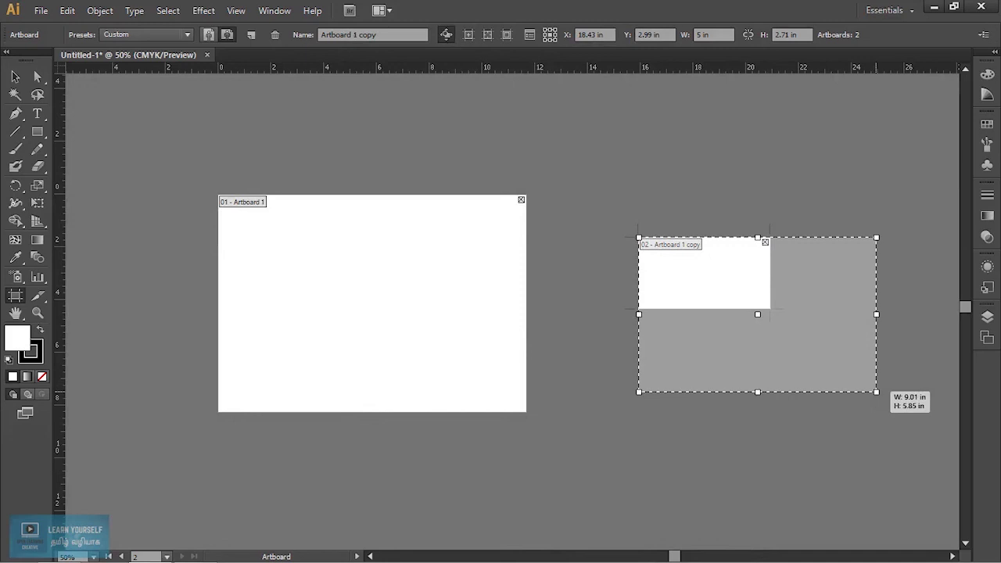
{"action": "left_click_drag", "start_coordinate": [876, 392], "coordinate": [876, 392]}
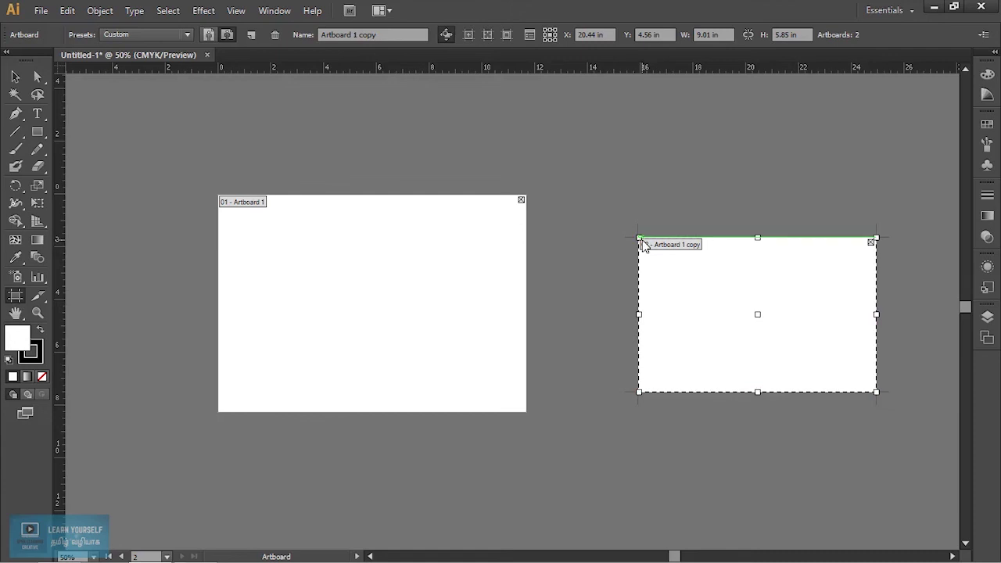
{"action": "left_click_drag", "start_coordinate": [639, 237], "coordinate": [590, 198]}
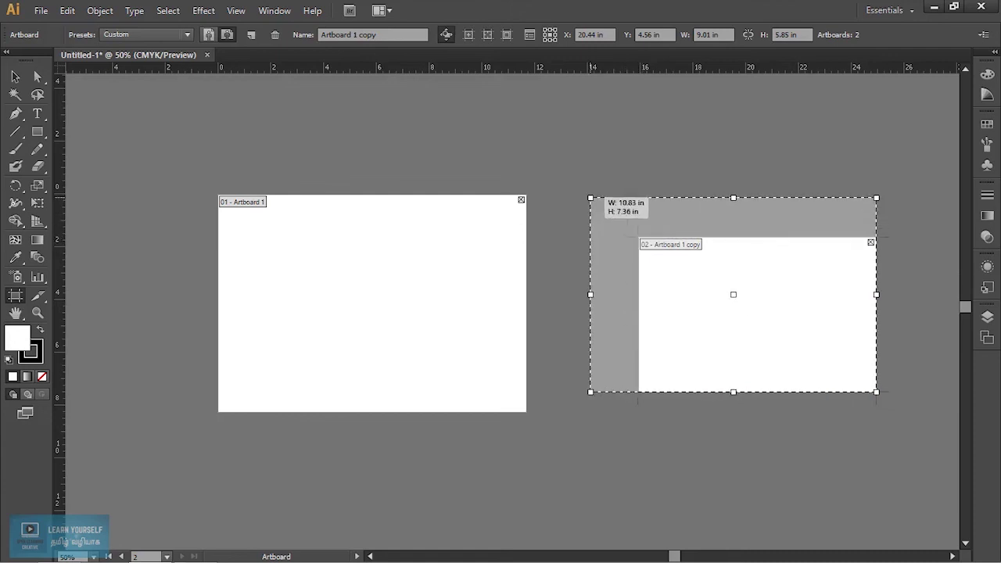